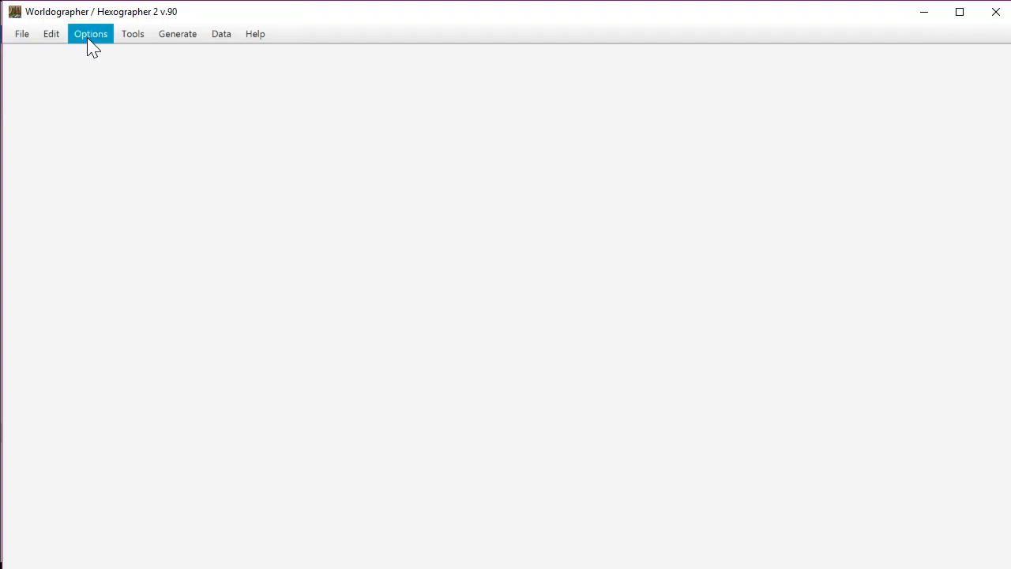
- Generate a new 60x30 hex map with generated full-world terrain
{"action": "left_click", "coordinate": [24, 35]}
{"action": "left_click", "coordinate": [31, 64]}
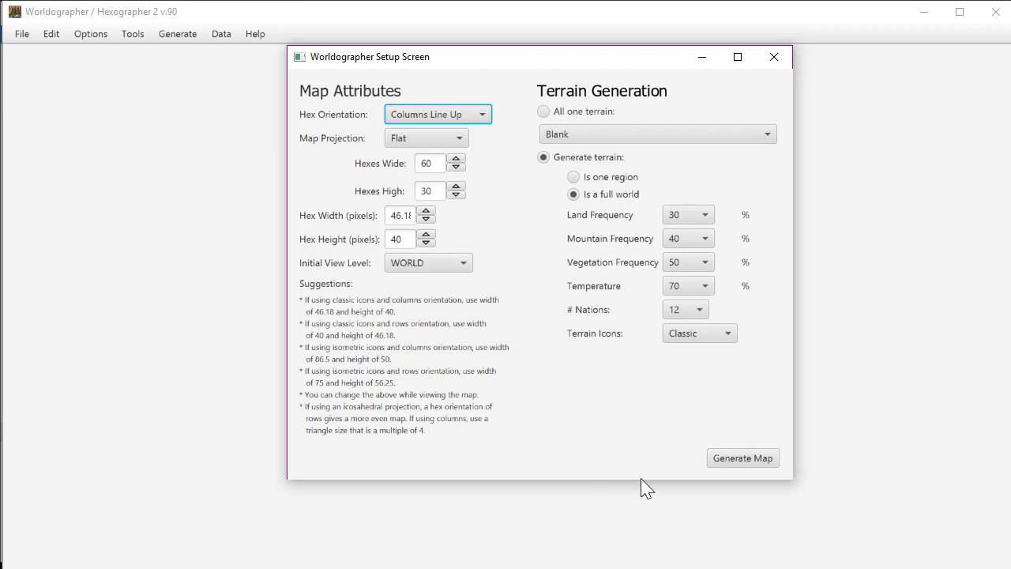
{"action": "left_click", "coordinate": [720, 466]}
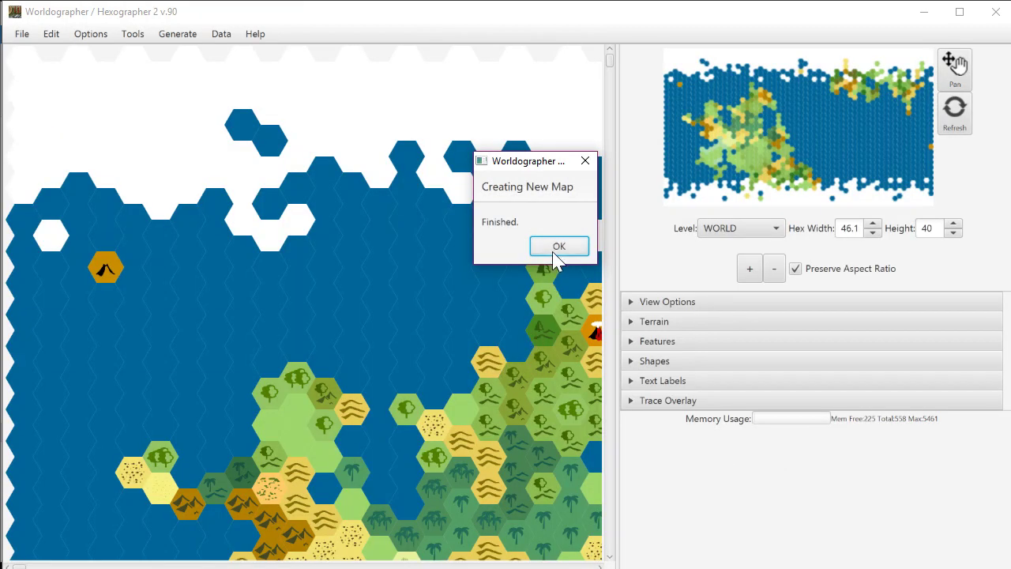
- Close the Finished dialog and move the minimap view over the forested central continent
{"action": "left_click", "coordinate": [556, 248]}
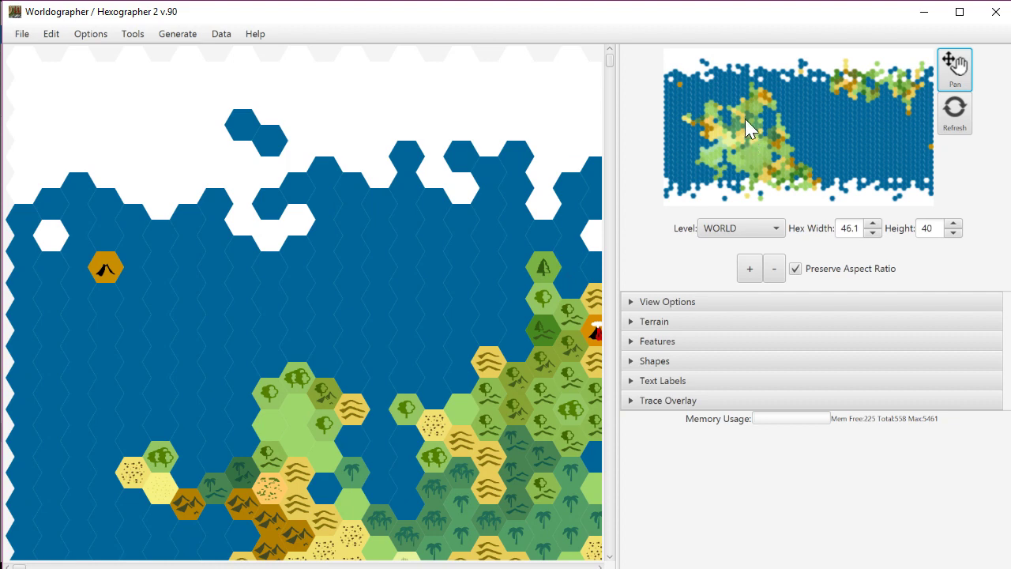
{"action": "left_click_drag", "start_coordinate": [744, 116], "coordinate": [695, 100]}
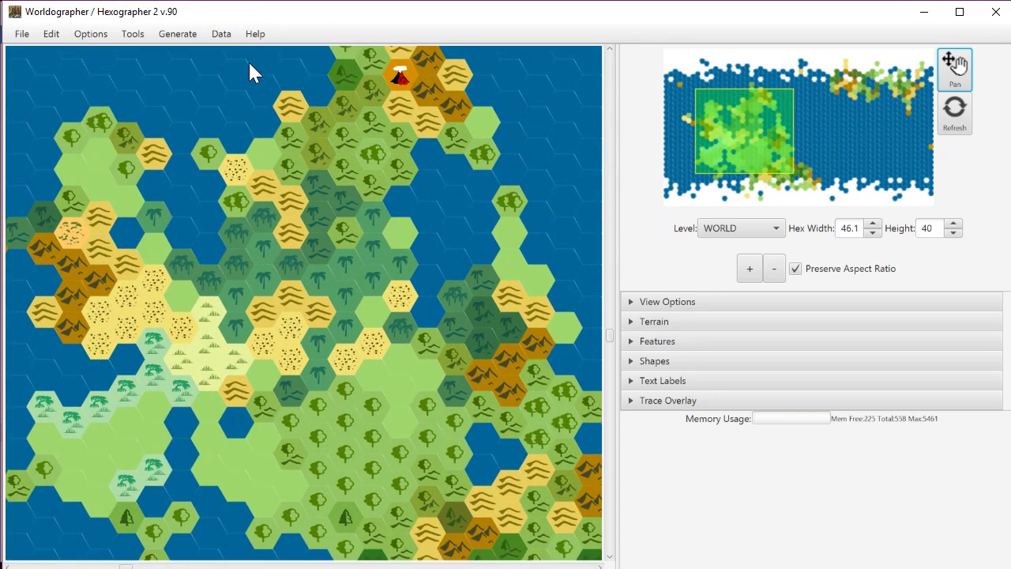
- Run Generate Coasts, then Generate Rivers with # Rivers kept at 10
{"action": "left_click", "coordinate": [180, 36]}
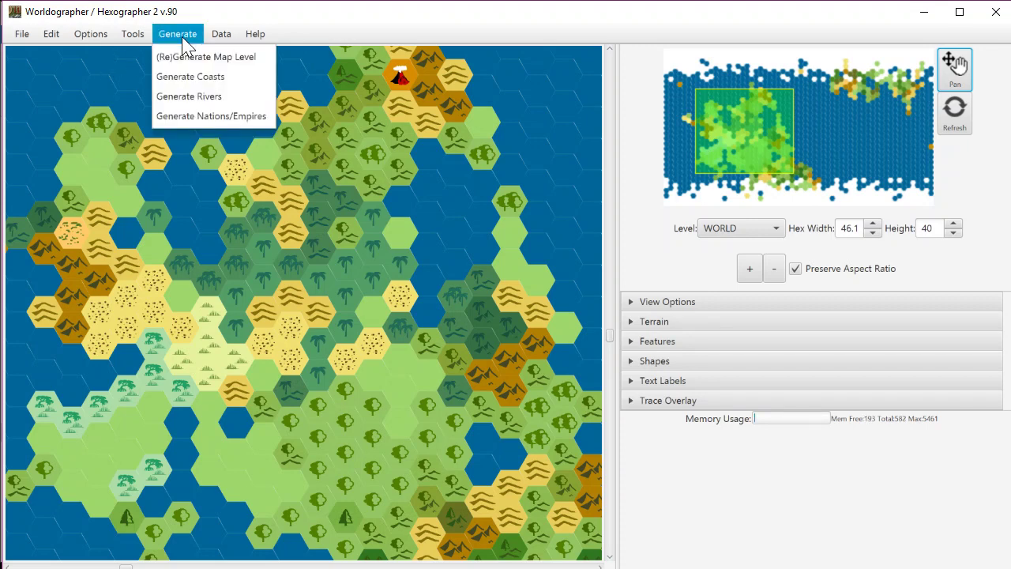
{"action": "left_click", "coordinate": [194, 79]}
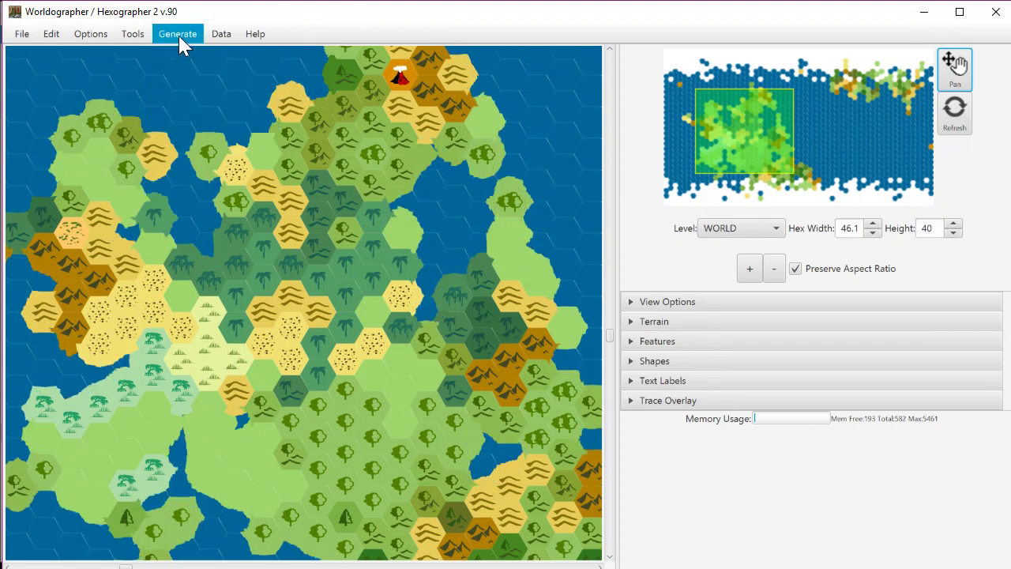
{"action": "left_click", "coordinate": [180, 37]}
{"action": "left_click", "coordinate": [183, 96]}
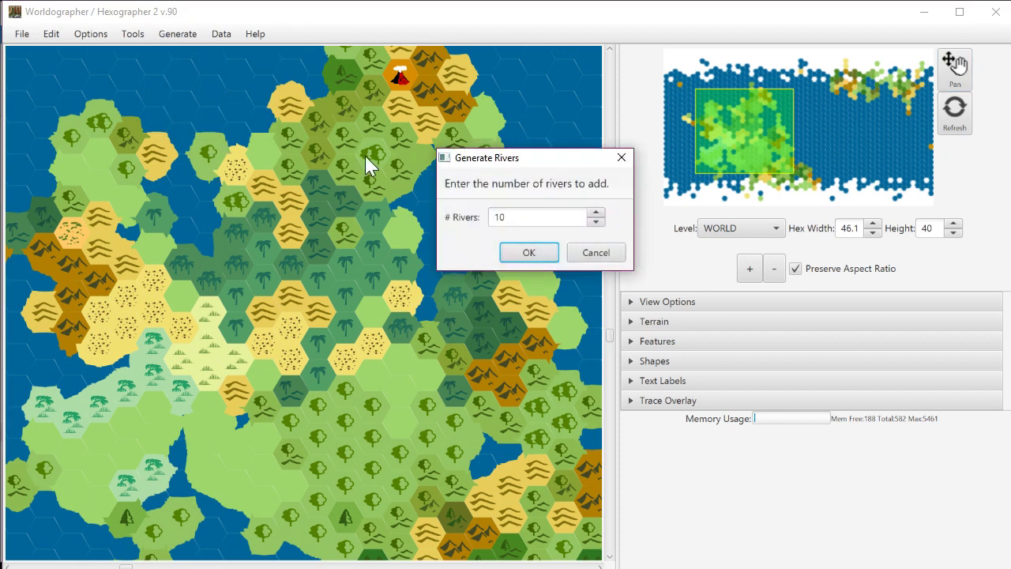
{"action": "left_click", "coordinate": [528, 253]}
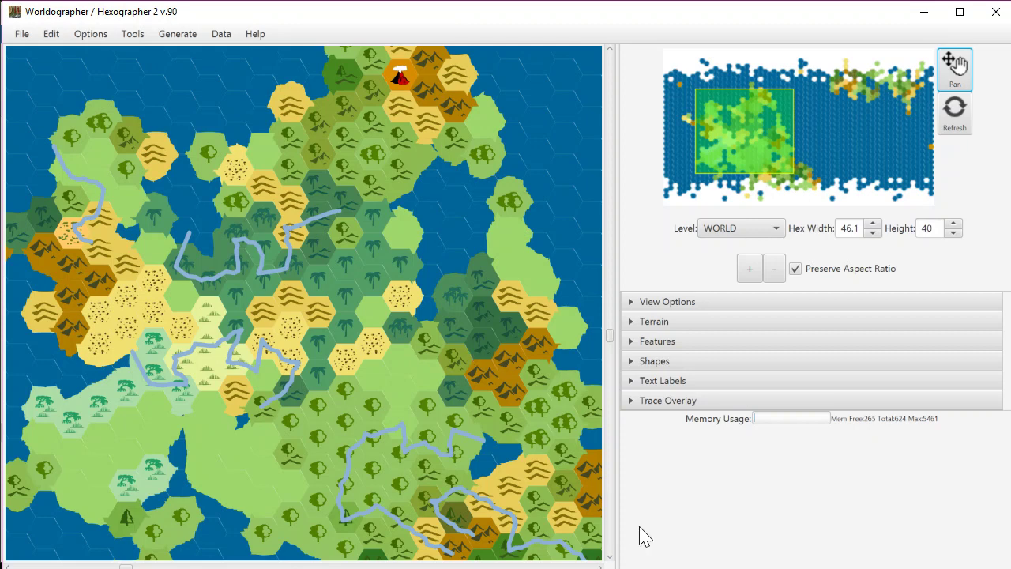
{"action": "left_click", "coordinate": [668, 330]}
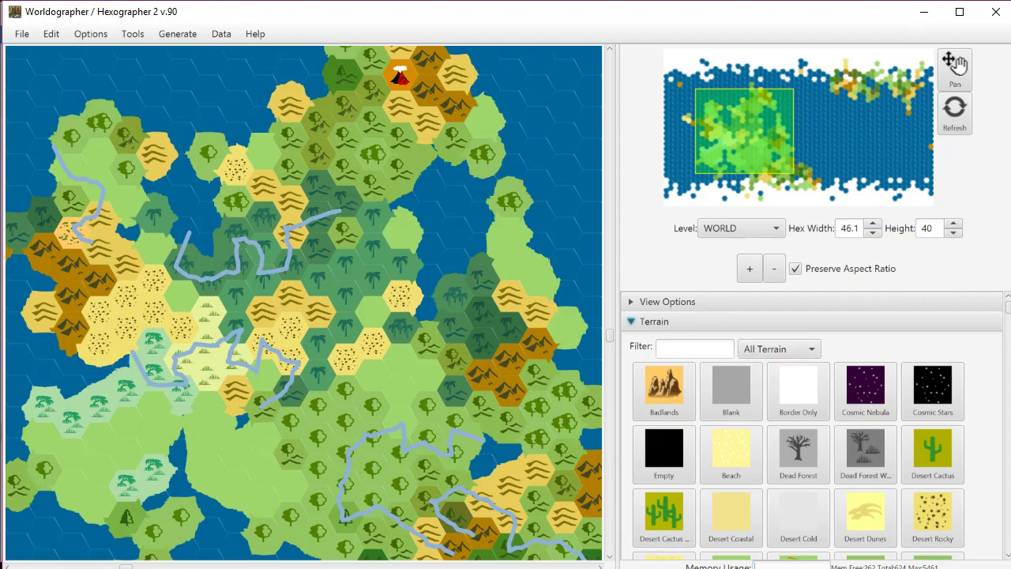
{"action": "left_click", "coordinate": [787, 354]}
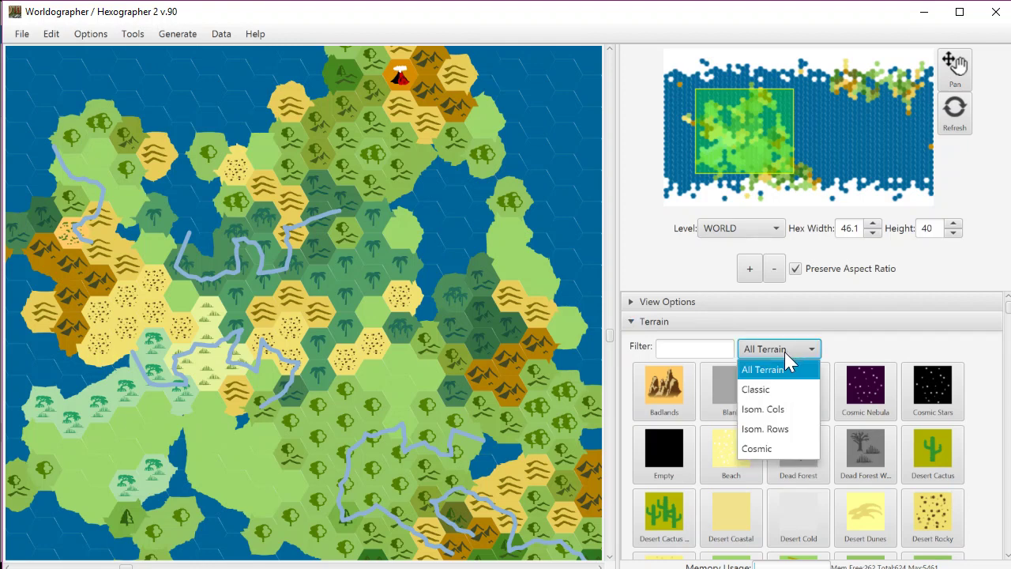
{"action": "left_click", "coordinate": [769, 415]}
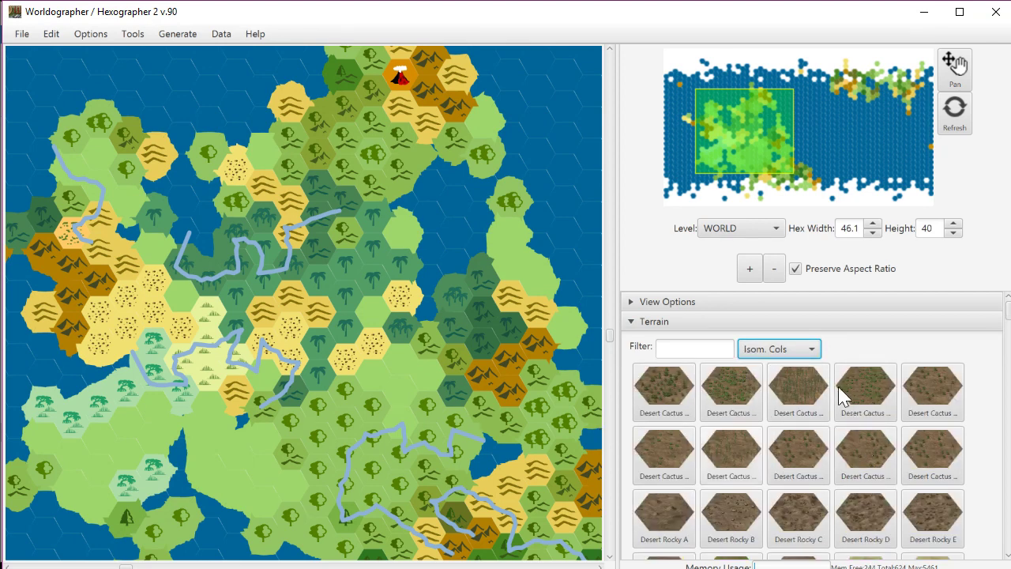
{"action": "left_click", "coordinate": [811, 349]}
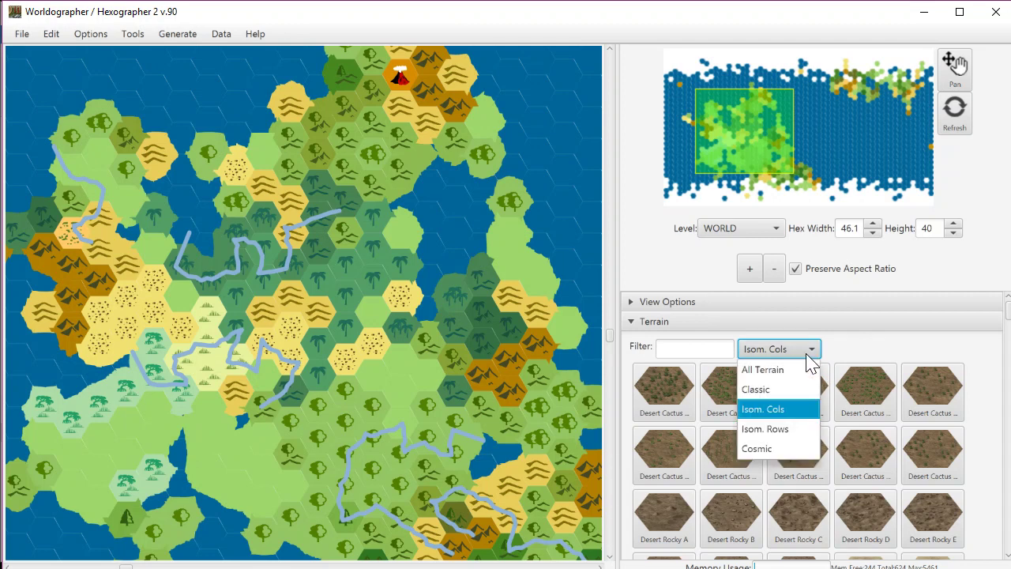
{"action": "left_click", "coordinate": [790, 430]}
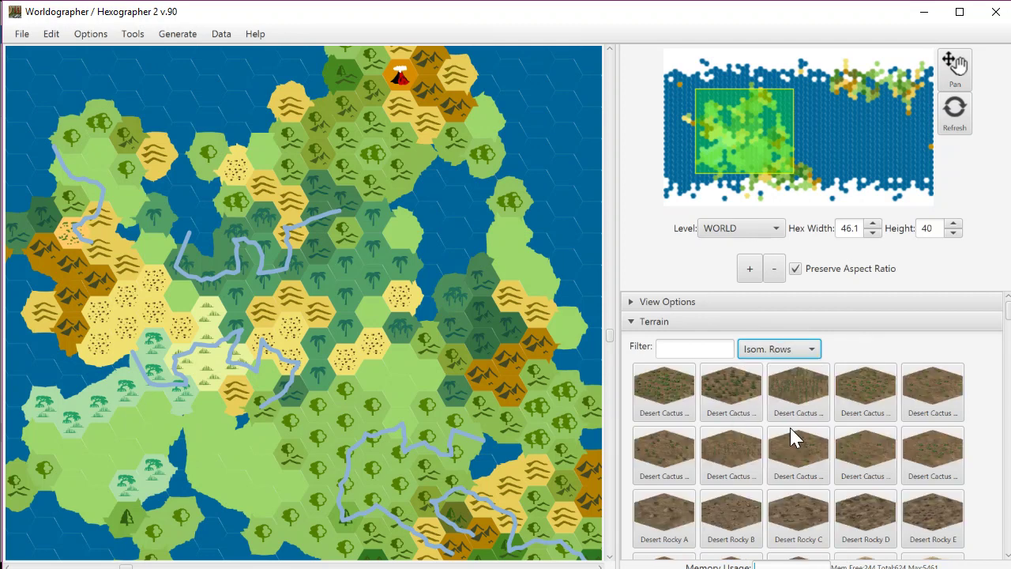
{"action": "left_click", "coordinate": [630, 330]}
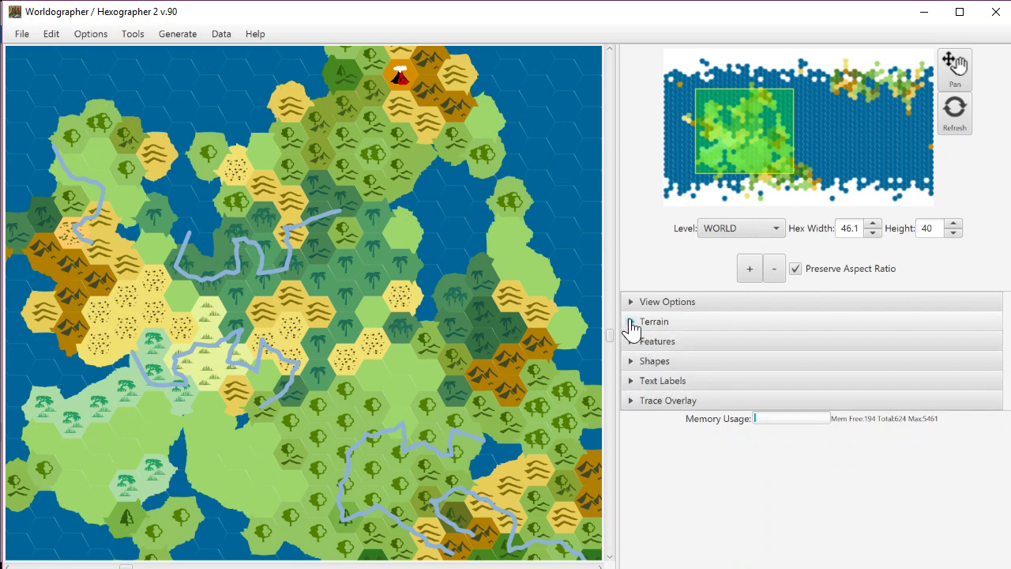
- Paint Classic Water Sea terrain over hexes in the continent's northwest
{"action": "left_click", "coordinate": [632, 325]}
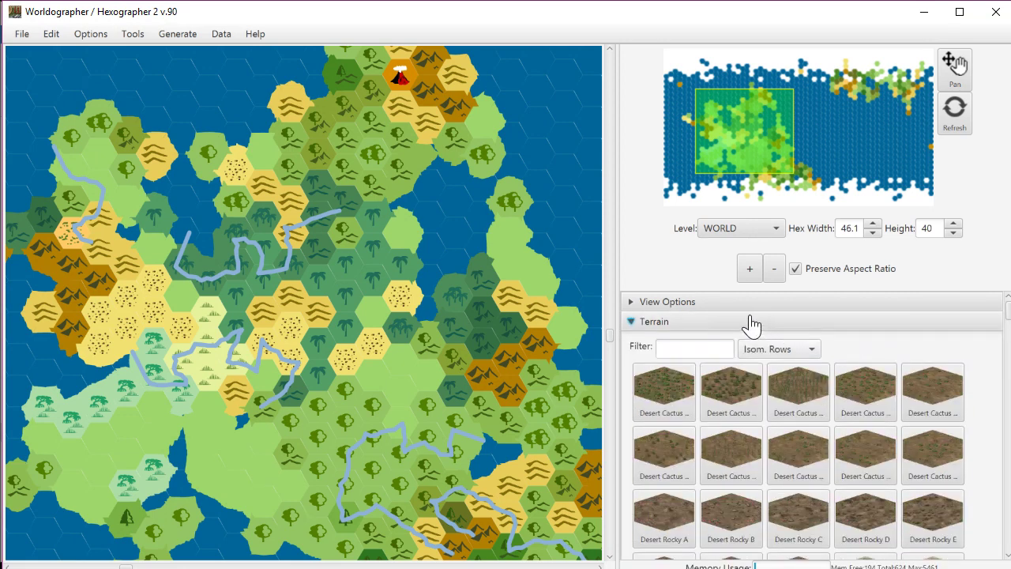
{"action": "left_click", "coordinate": [780, 348]}
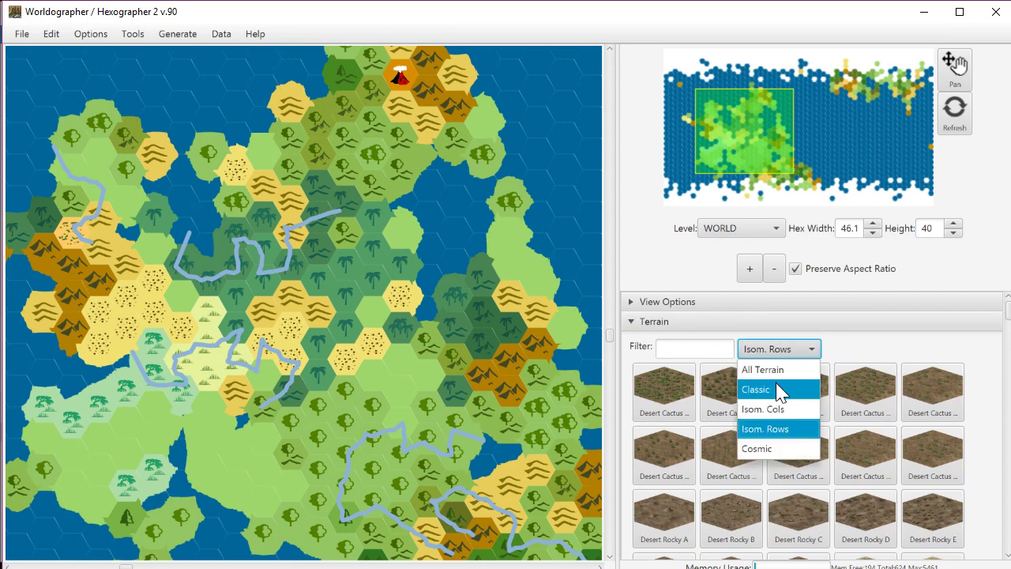
{"action": "left_click", "coordinate": [787, 390]}
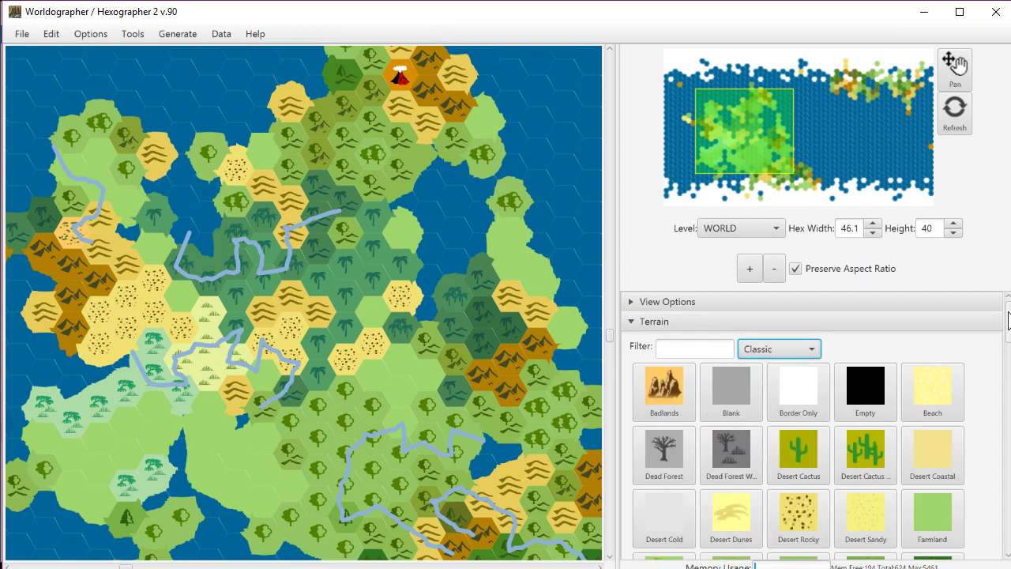
{"action": "scroll", "coordinate": [1009, 434], "scroll_direction": "down", "scroll_amount": 3}
{"action": "scroll", "coordinate": [1008, 435], "scroll_direction": "down", "scroll_amount": 10}
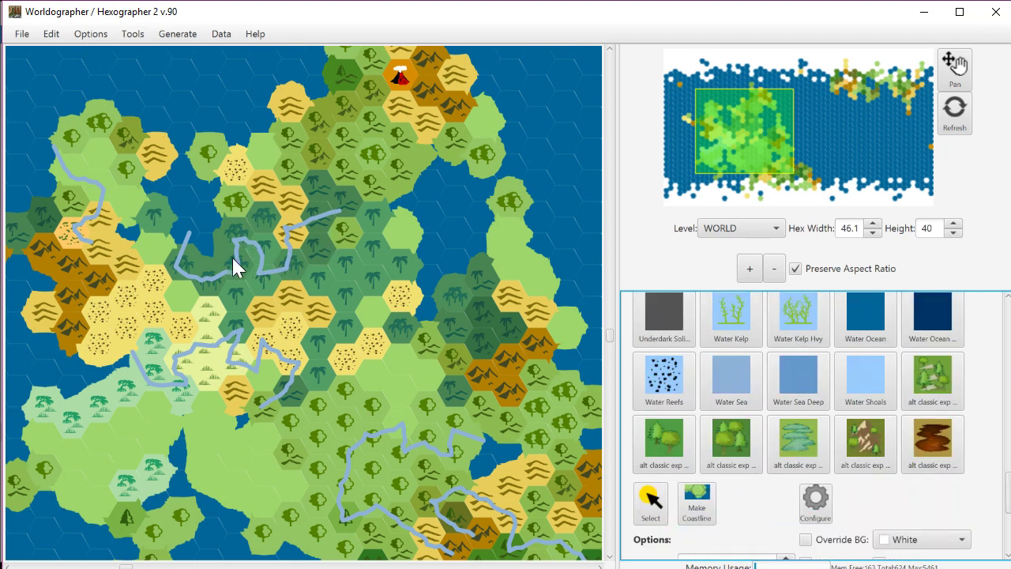
{"action": "left_click", "coordinate": [734, 389]}
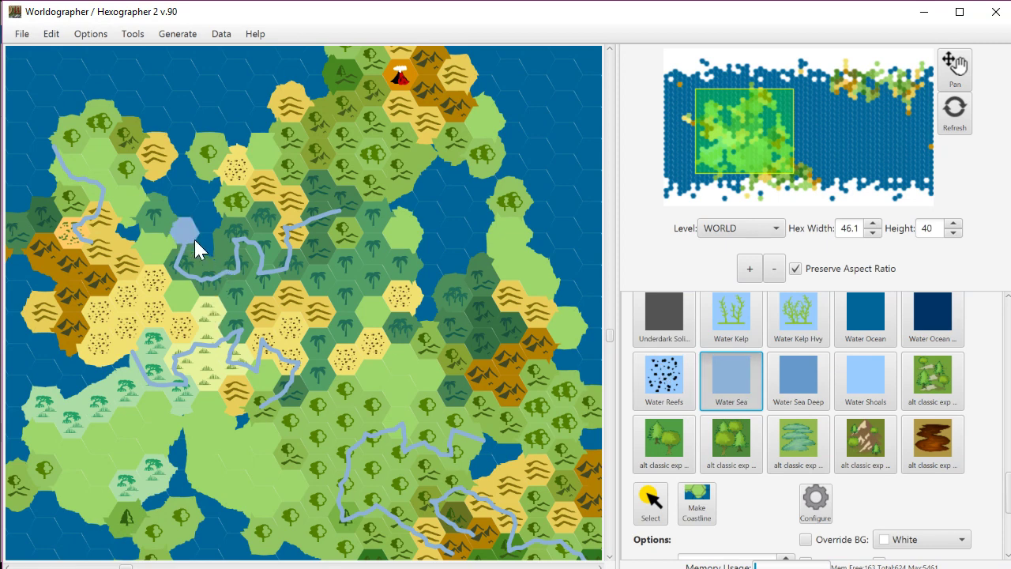
{"action": "mouse_move", "coordinate": [203, 235]}
{"action": "left_mouse_down"}
{"action": "mouse_move", "coordinate": [206, 203]}
{"action": "mouse_move", "coordinate": [168, 186]}
{"action": "mouse_move", "coordinate": [179, 150]}
{"action": "mouse_move", "coordinate": [165, 126]}
{"action": "mouse_move", "coordinate": [113, 97]}
{"action": "mouse_move", "coordinate": [63, 113]}
{"action": "mouse_move", "coordinate": [44, 137]}
{"action": "mouse_move", "coordinate": [39, 195]}
{"action": "mouse_move", "coordinate": [25, 207]}
{"action": "left_mouse_up"}
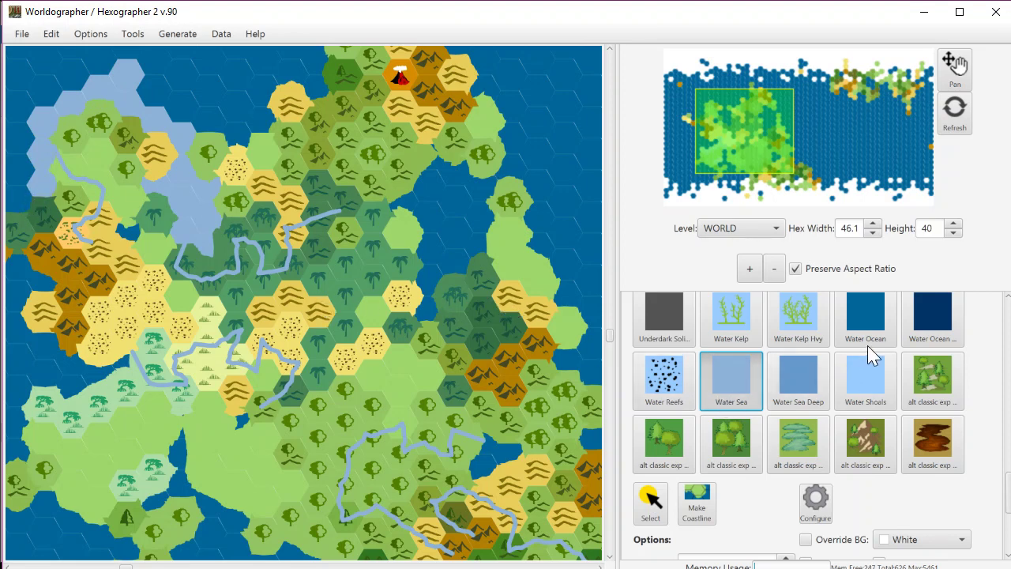
{"action": "left_click_drag", "start_coordinate": [1008, 492], "coordinate": [1008, 530]}
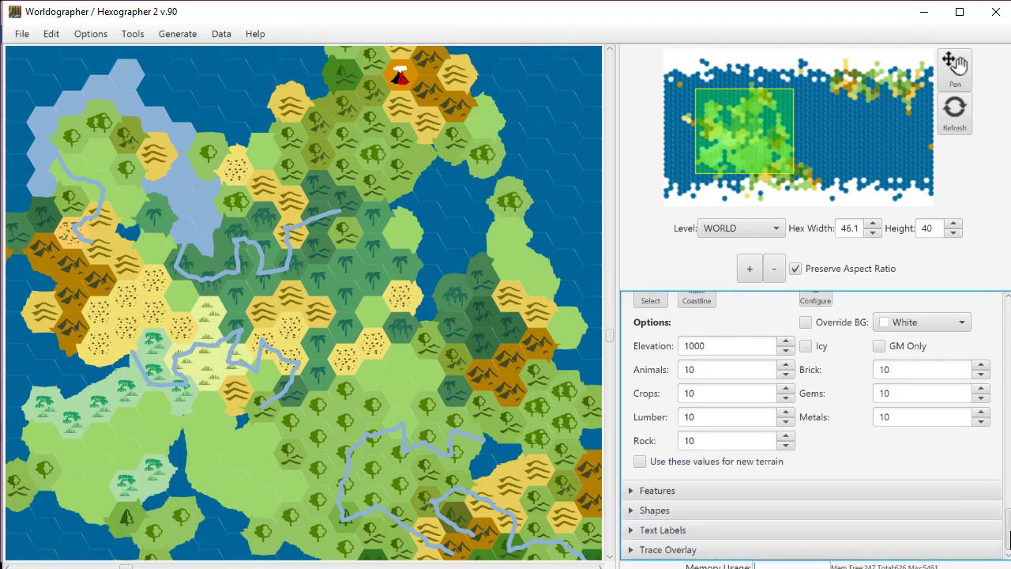
- Draw a River-preset line winding through the central forest hexes
{"action": "left_click", "coordinate": [702, 511]}
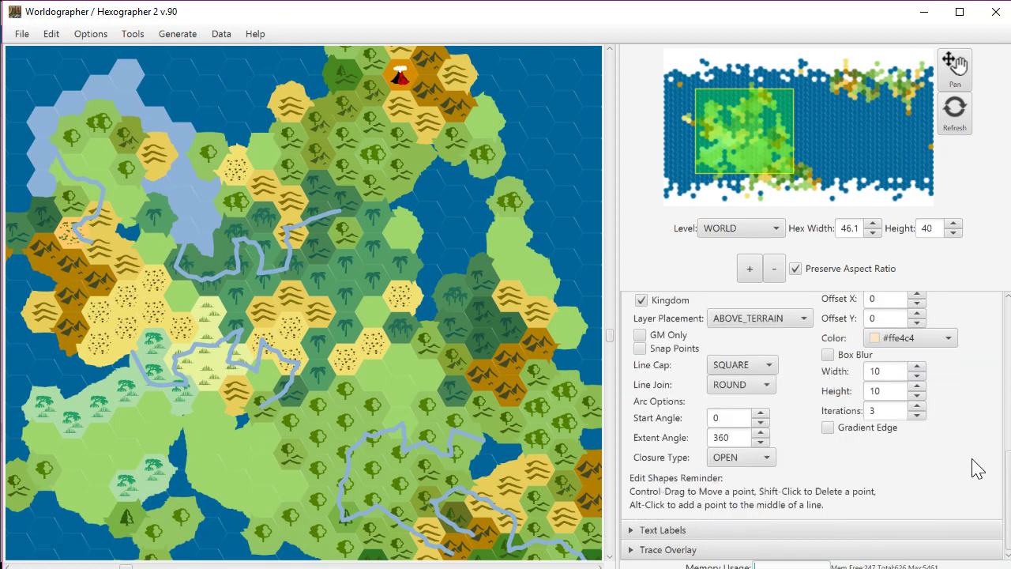
{"action": "left_click_drag", "start_coordinate": [1008, 510], "coordinate": [1004, 379]}
{"action": "left_click", "coordinate": [705, 390]}
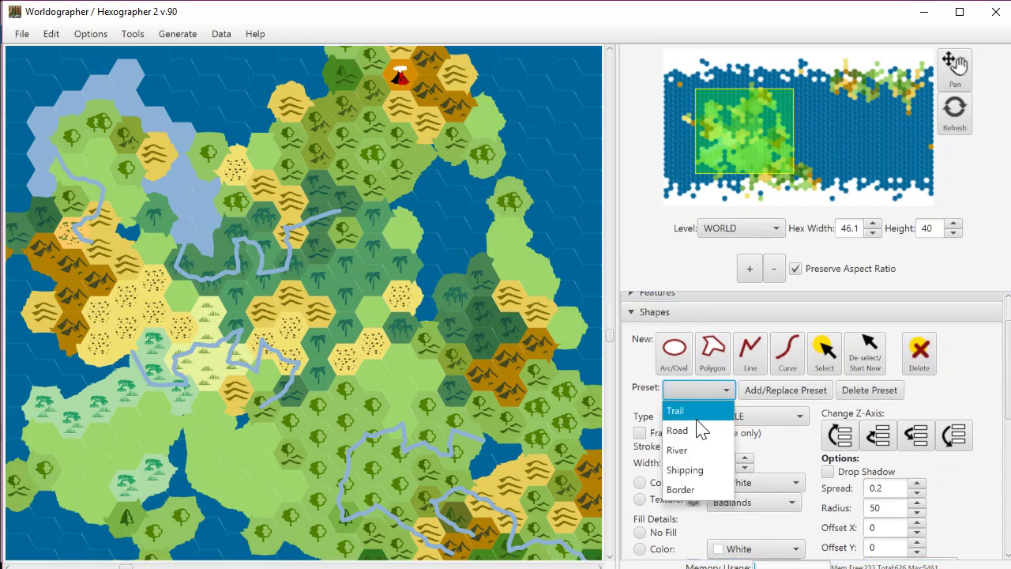
{"action": "left_click", "coordinate": [701, 449]}
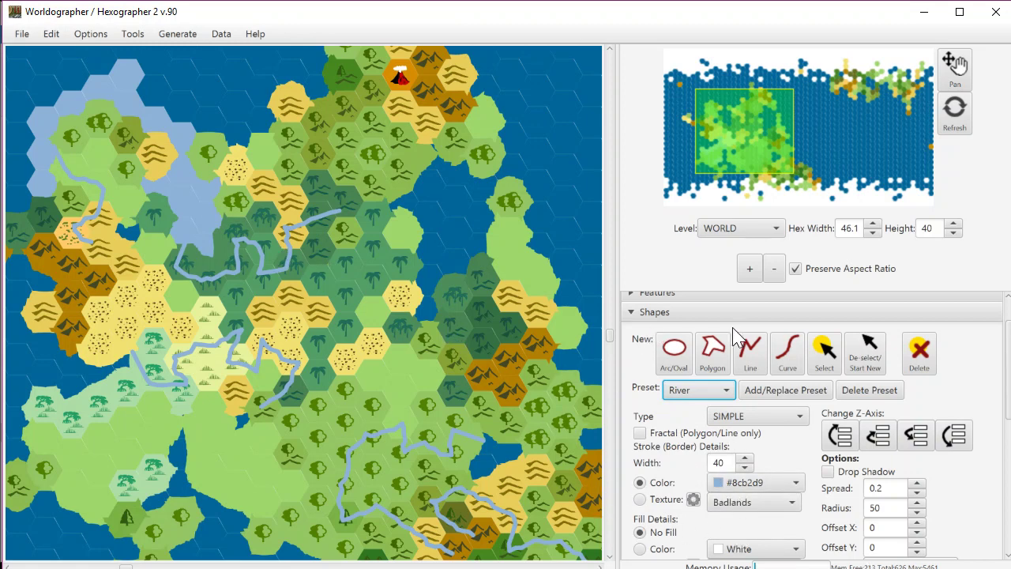
{"action": "left_click", "coordinate": [750, 353]}
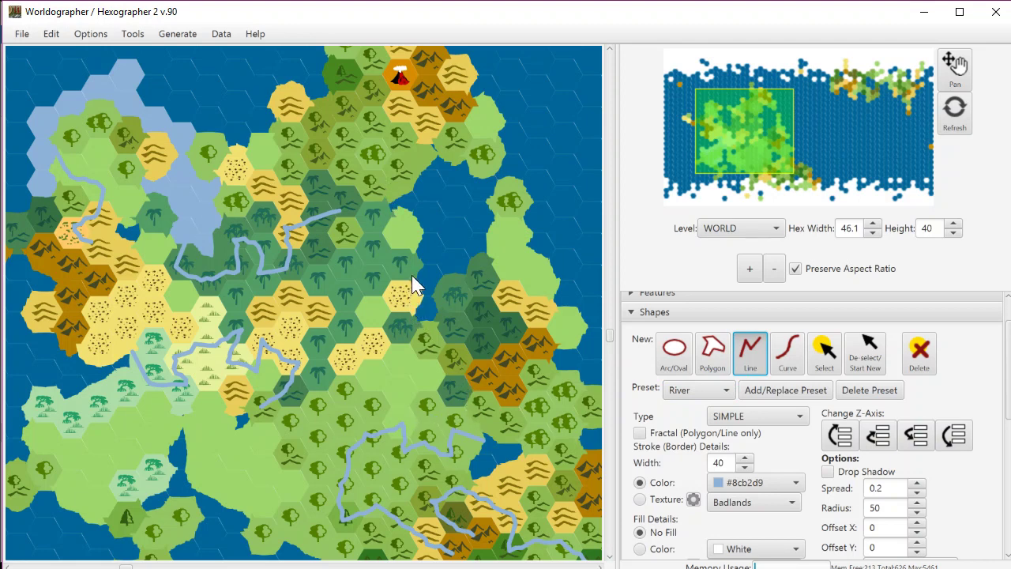
{"action": "left_click_drag", "start_coordinate": [422, 273], "coordinate": [360, 275]}
{"action": "left_click_drag", "start_coordinate": [345, 330], "coordinate": [341, 331]}
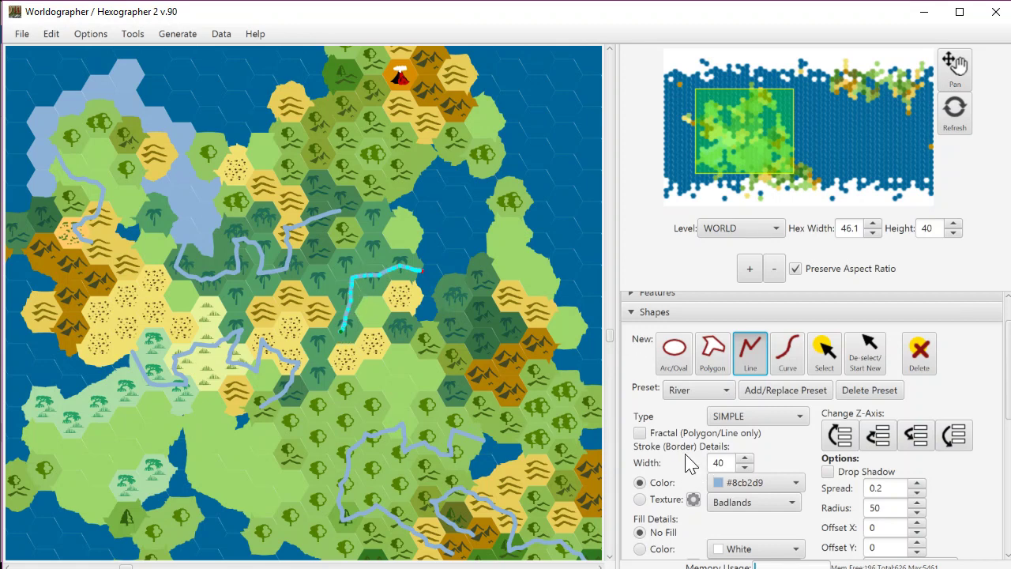
- Finish the river line and switch the shape settings to the Road preset
{"action": "left_click", "coordinate": [864, 352]}
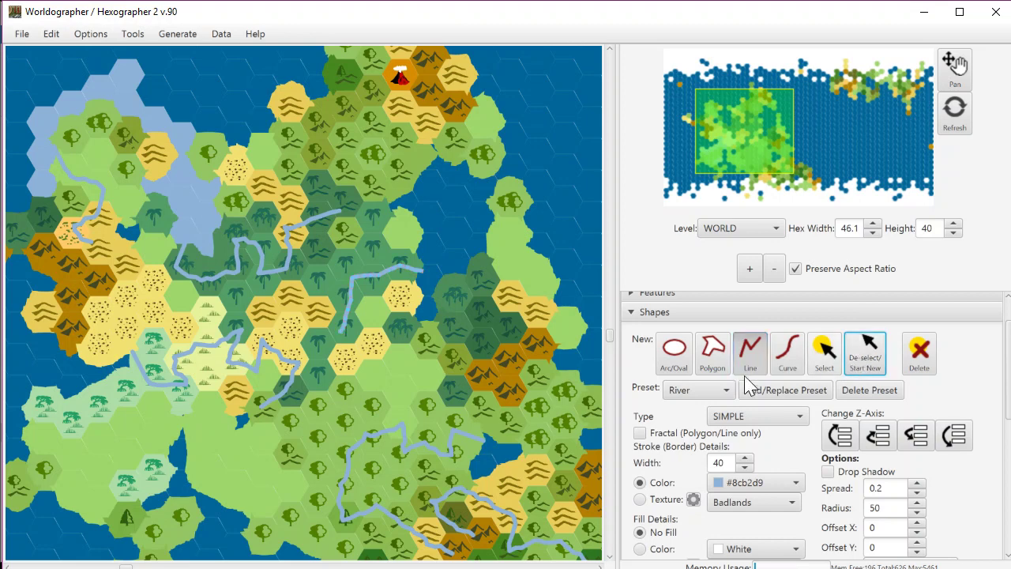
{"action": "left_click", "coordinate": [705, 389]}
{"action": "left_click", "coordinate": [691, 430]}
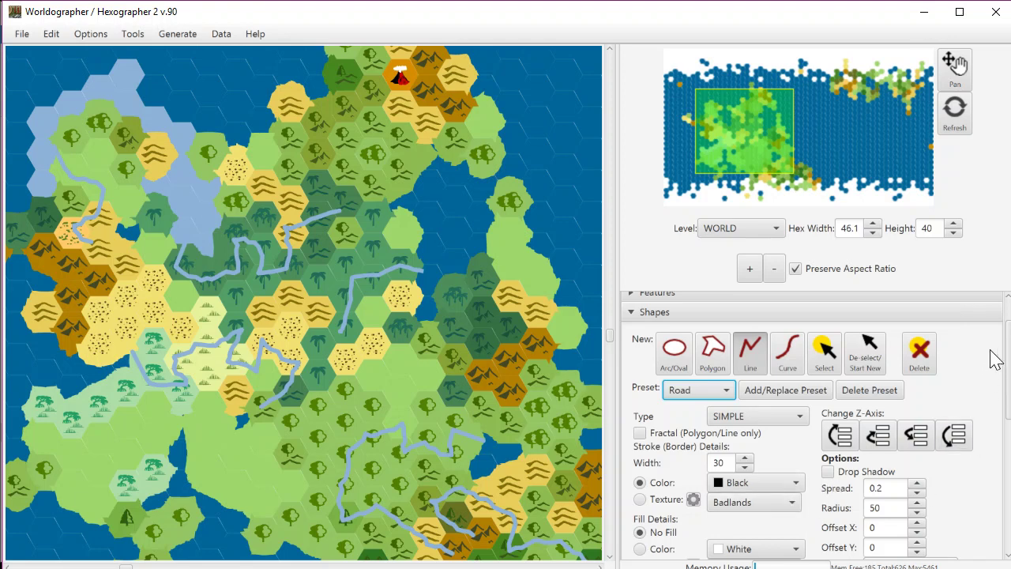
{"action": "left_click", "coordinate": [758, 390]}
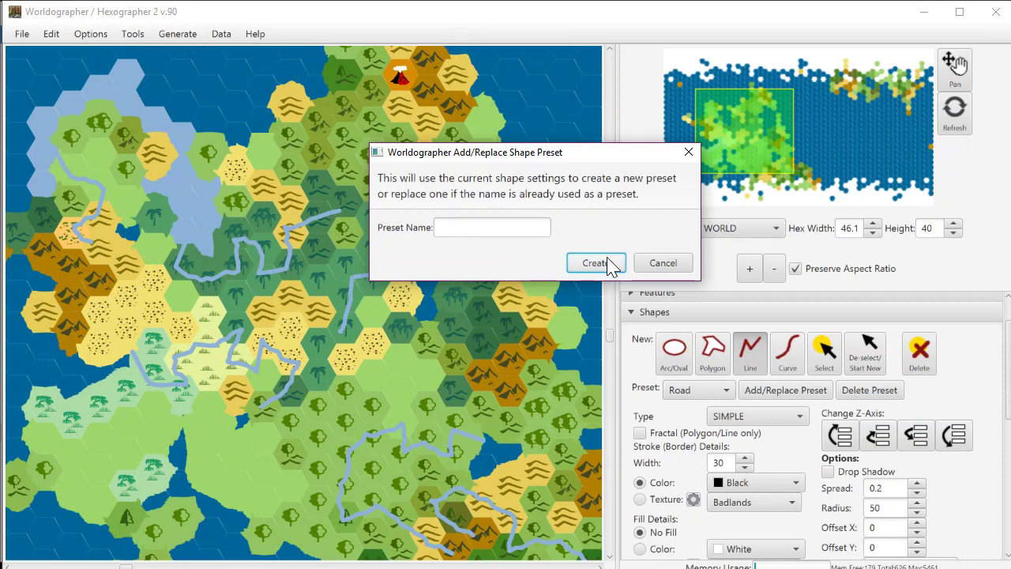
{"action": "left_click", "coordinate": [664, 263]}
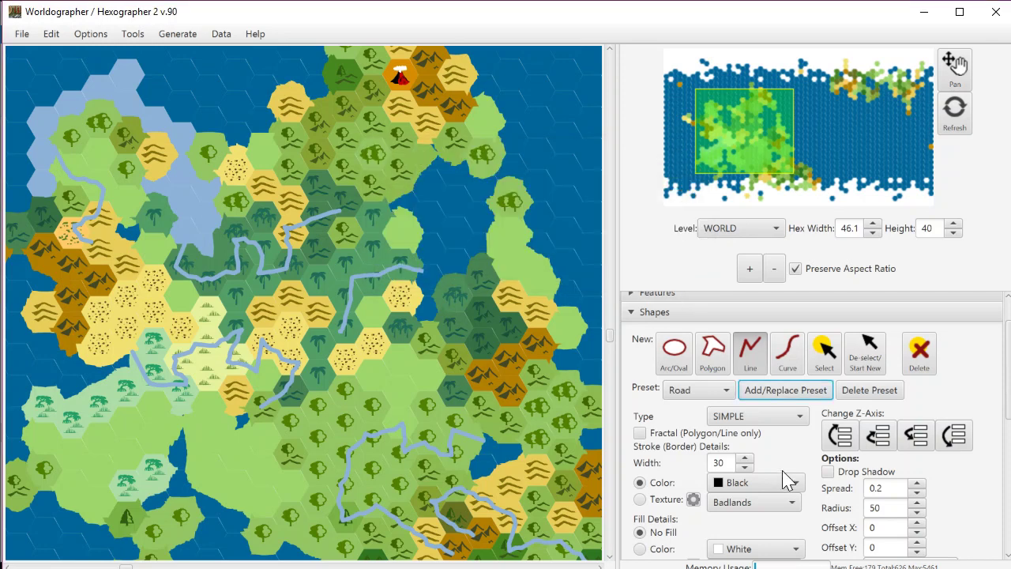
- Set the shape outline to #ff6666 with a solid #663366 fill
{"action": "left_click", "coordinate": [742, 483]}
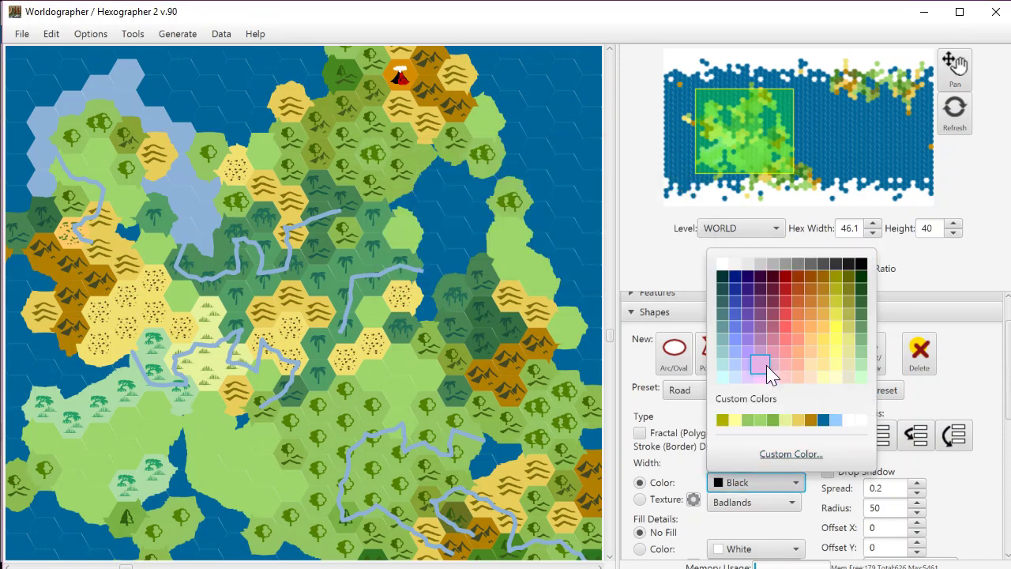
{"action": "left_click", "coordinate": [785, 329]}
{"action": "scroll", "coordinate": [658, 480], "scroll_direction": "down", "scroll_amount": 1}
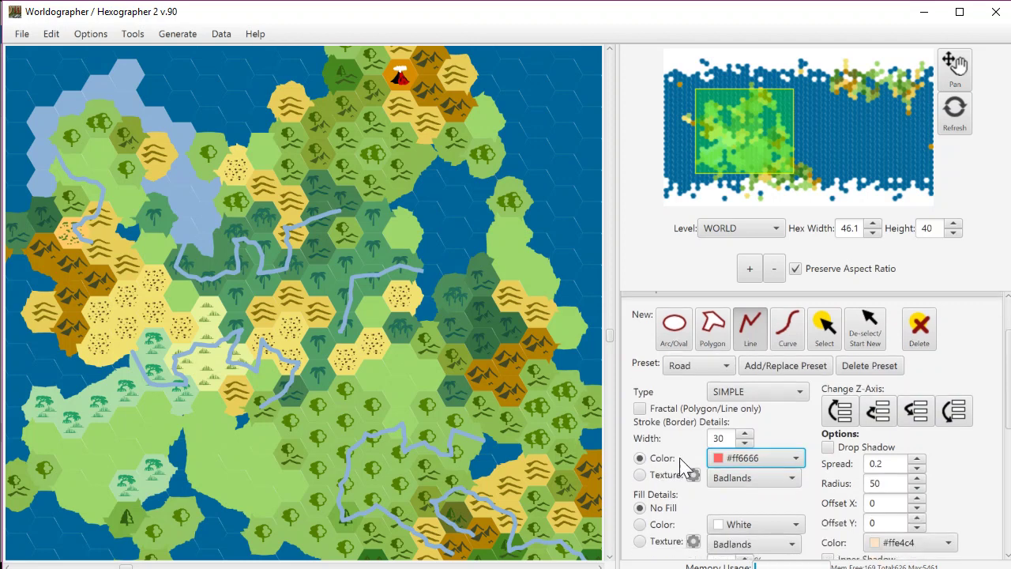
{"action": "left_click", "coordinate": [660, 526]}
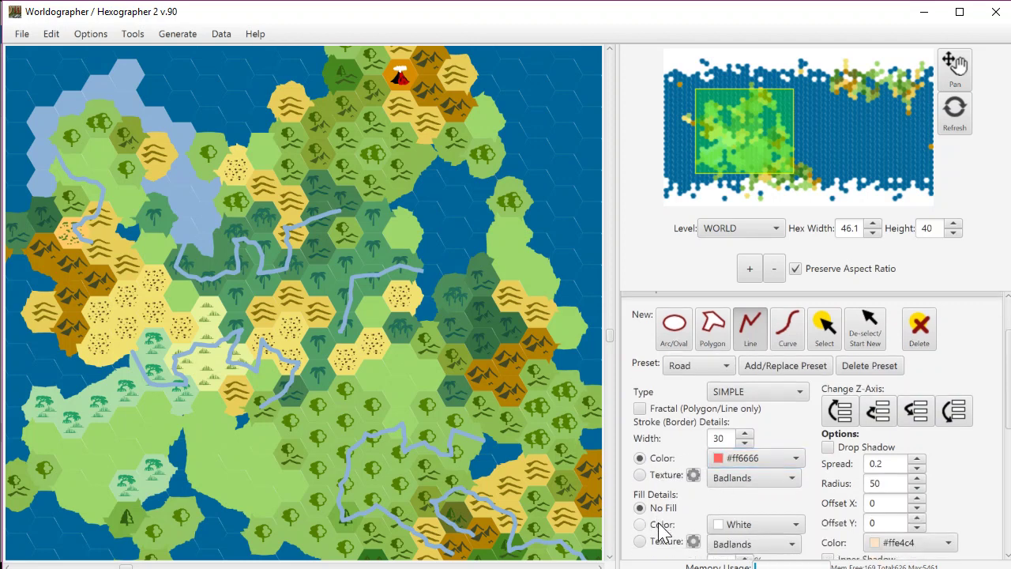
{"action": "left_click", "coordinate": [735, 527]}
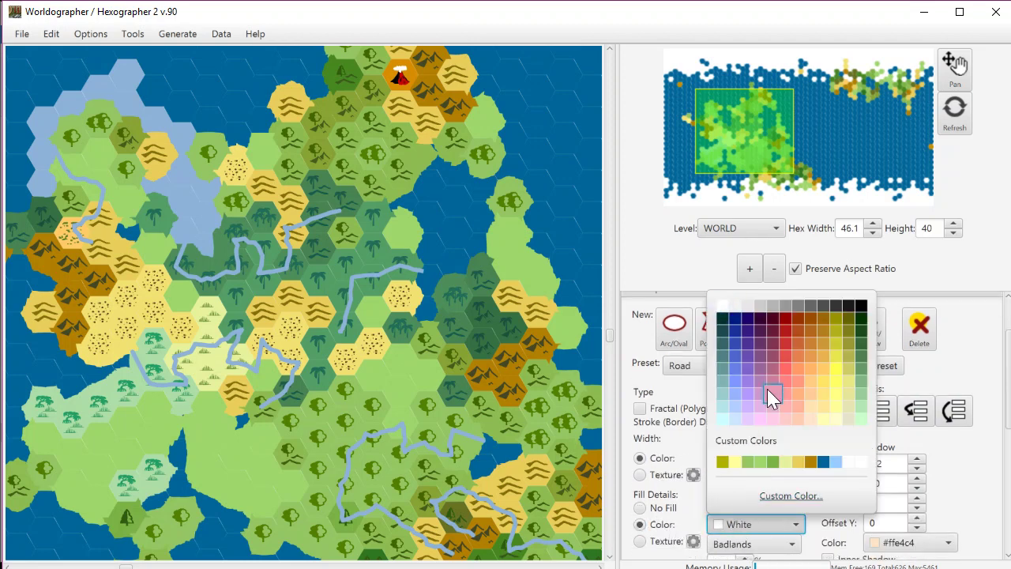
{"action": "left_click", "coordinate": [760, 343]}
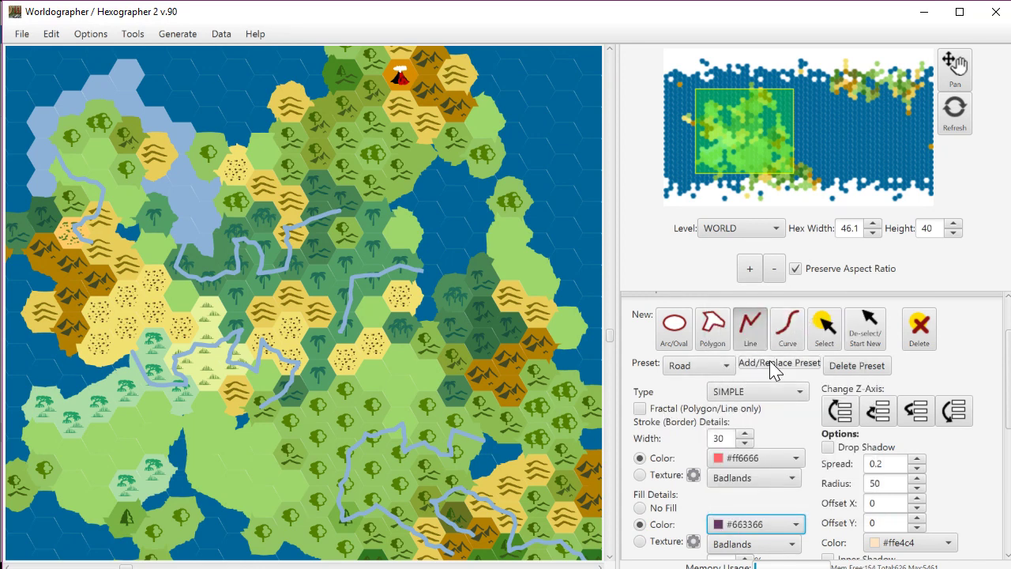
{"action": "left_click", "coordinate": [754, 371]}
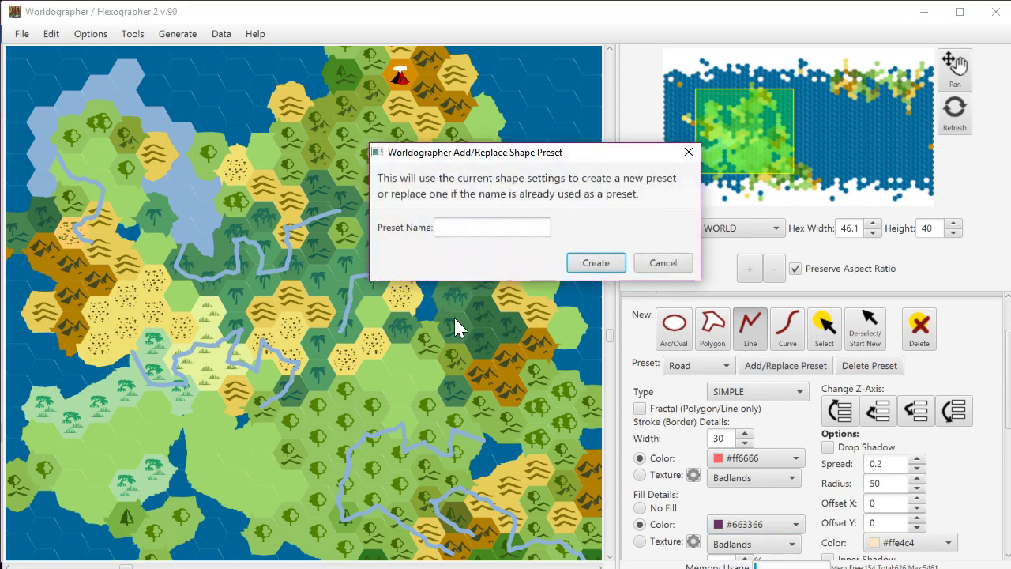
- Save the settings as preset 'Test' and draw a four-corner polygon north of centre
{"action": "type", "text": "Test"}
{"action": "left_click", "coordinate": [584, 268]}
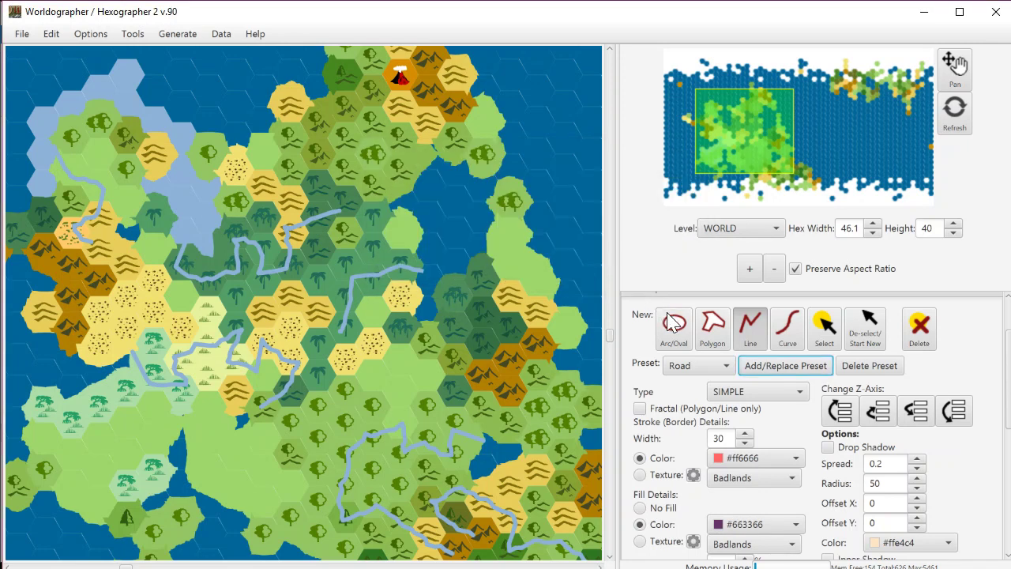
{"action": "left_click", "coordinate": [712, 325]}
{"action": "left_click", "coordinate": [354, 119]}
{"action": "left_click", "coordinate": [304, 154]}
{"action": "left_click", "coordinate": [374, 179]}
{"action": "left_click", "coordinate": [400, 161]}
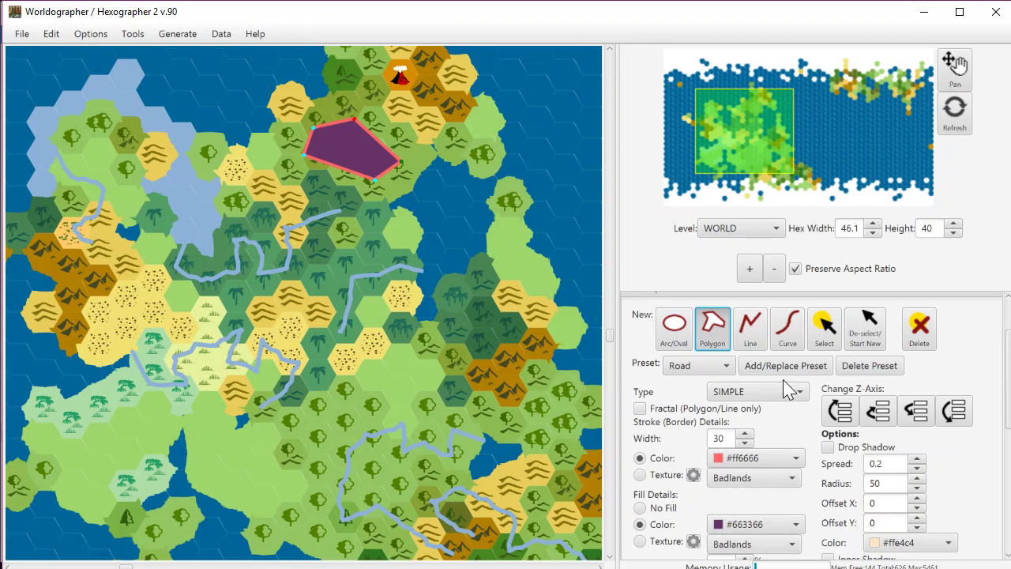
- Finish the polygon and load the River shape preset
{"action": "left_click", "coordinate": [866, 332]}
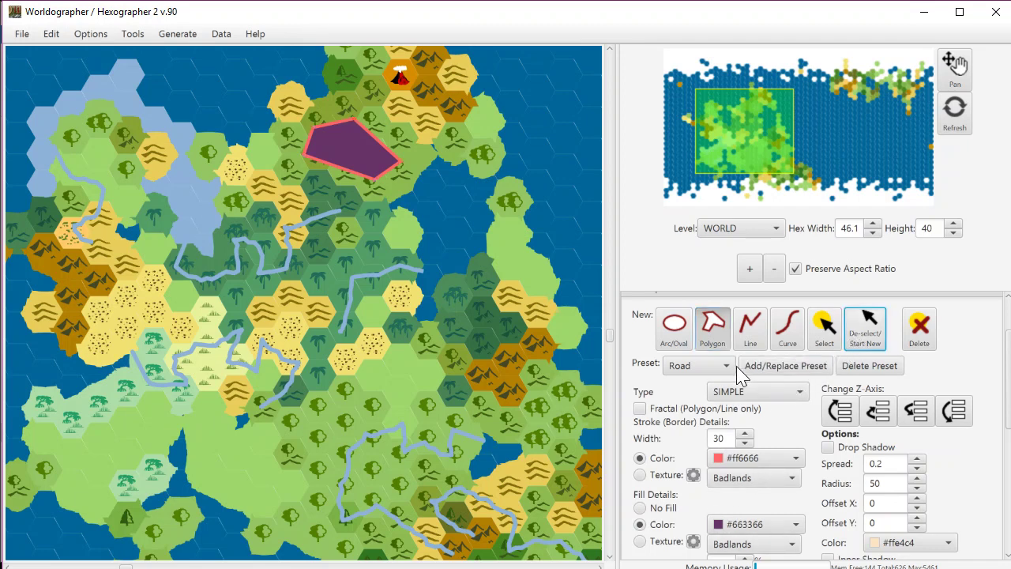
{"action": "left_click", "coordinate": [724, 365]}
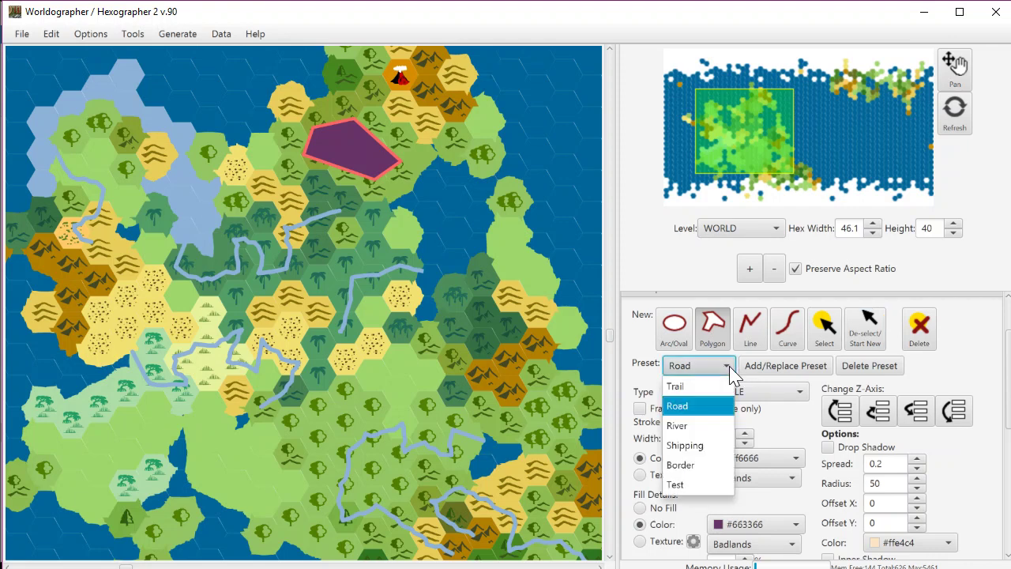
{"action": "left_click", "coordinate": [690, 426]}
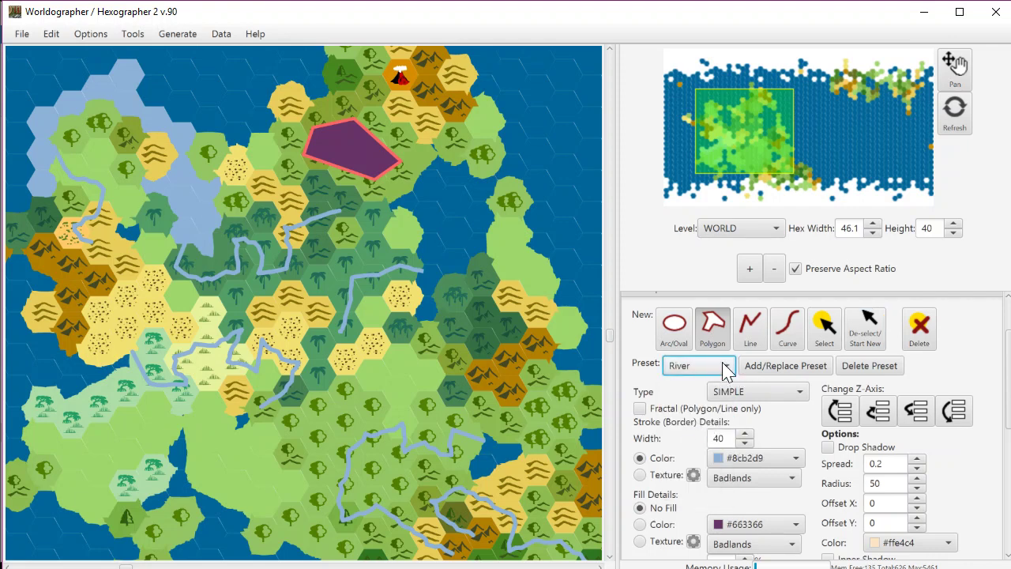
{"action": "left_click", "coordinate": [725, 366]}
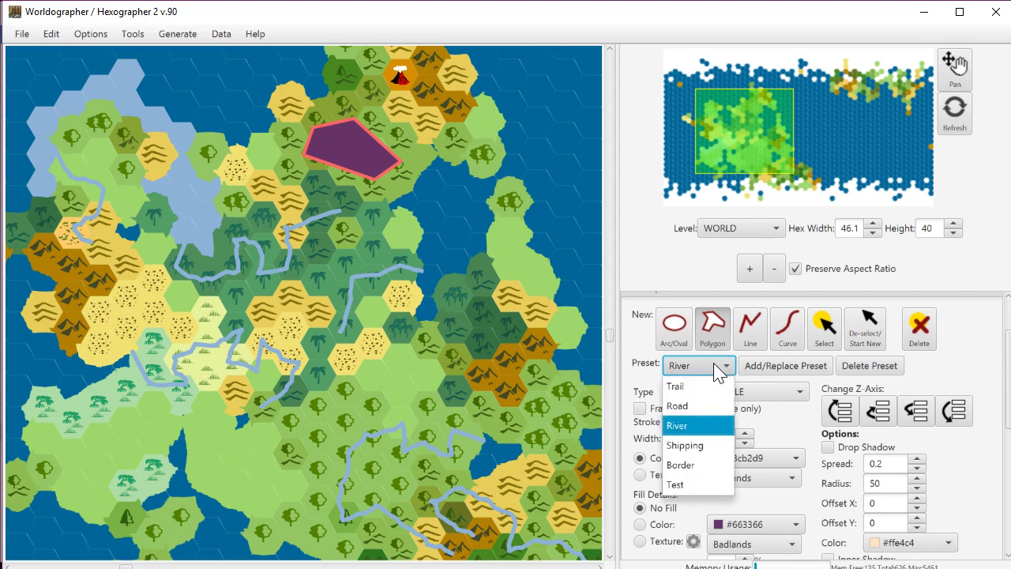
- Reselect the Test preset, then delete the Test preset
{"action": "left_click", "coordinate": [679, 484]}
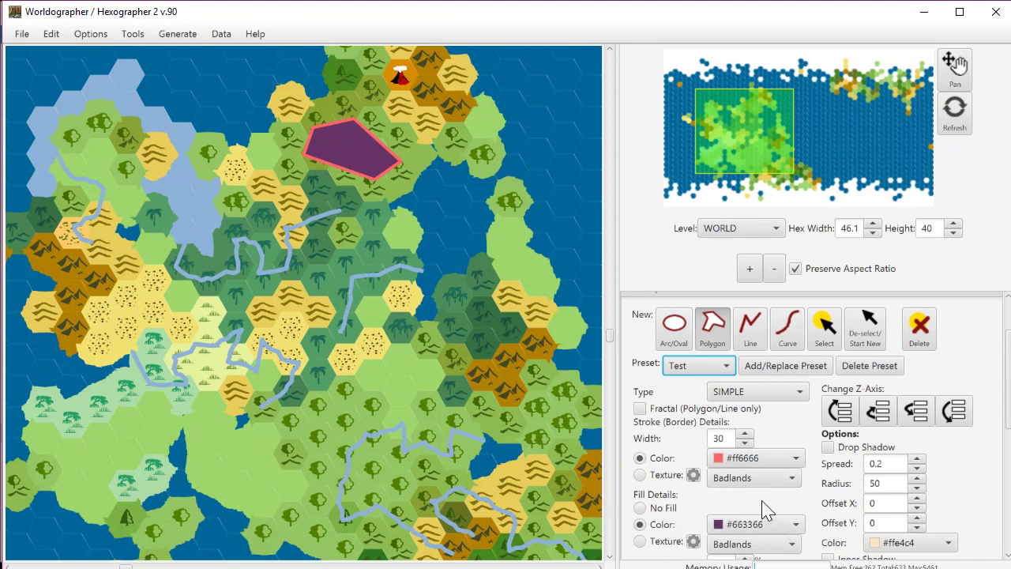
{"action": "left_click", "coordinate": [855, 368]}
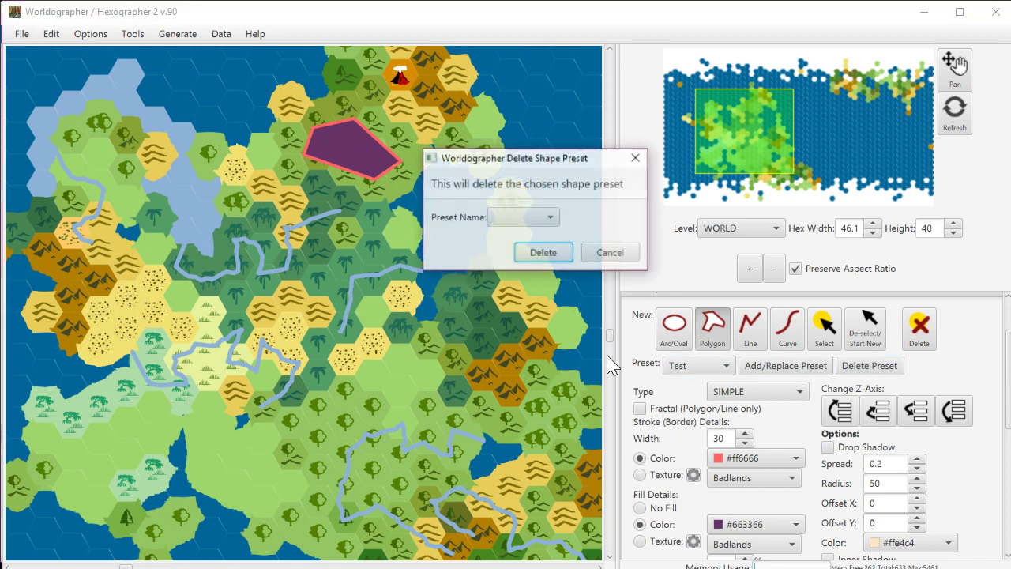
{"action": "left_click", "coordinate": [547, 218]}
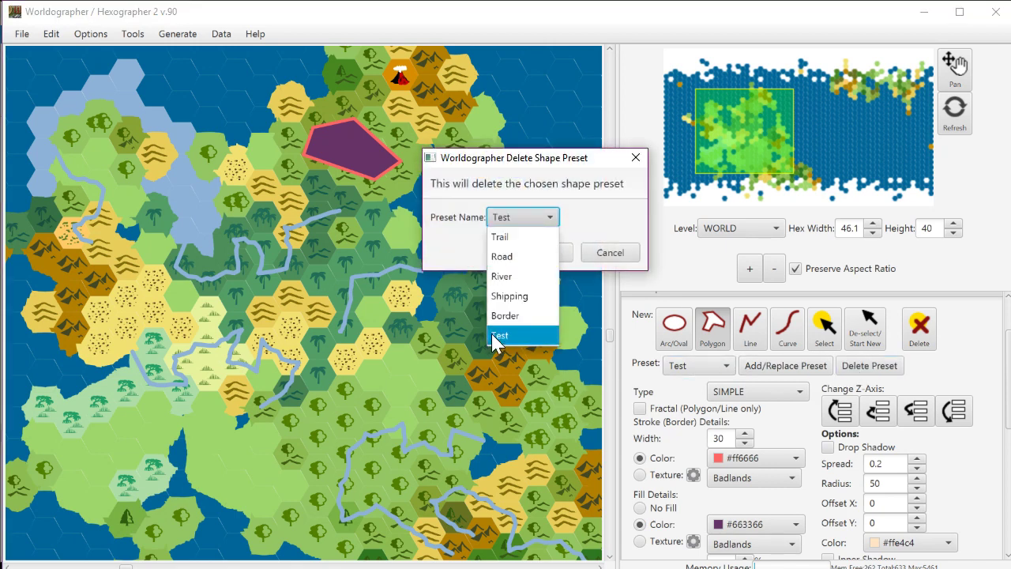
{"action": "left_click", "coordinate": [497, 335]}
{"action": "left_click", "coordinate": [537, 254]}
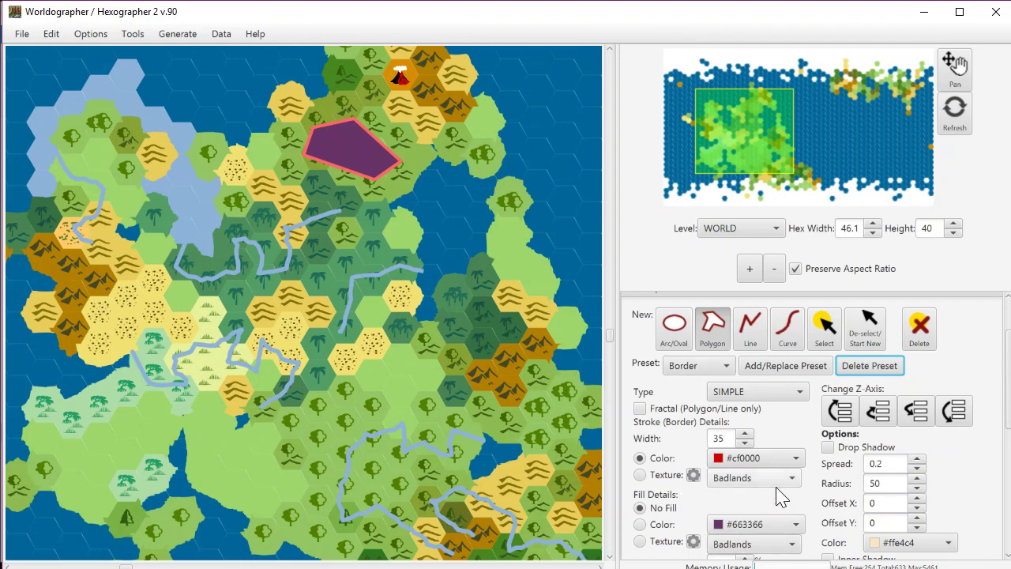
- Add a CONTINENT child level with 3 hexes across per parent hex
{"action": "left_click", "coordinate": [772, 233]}
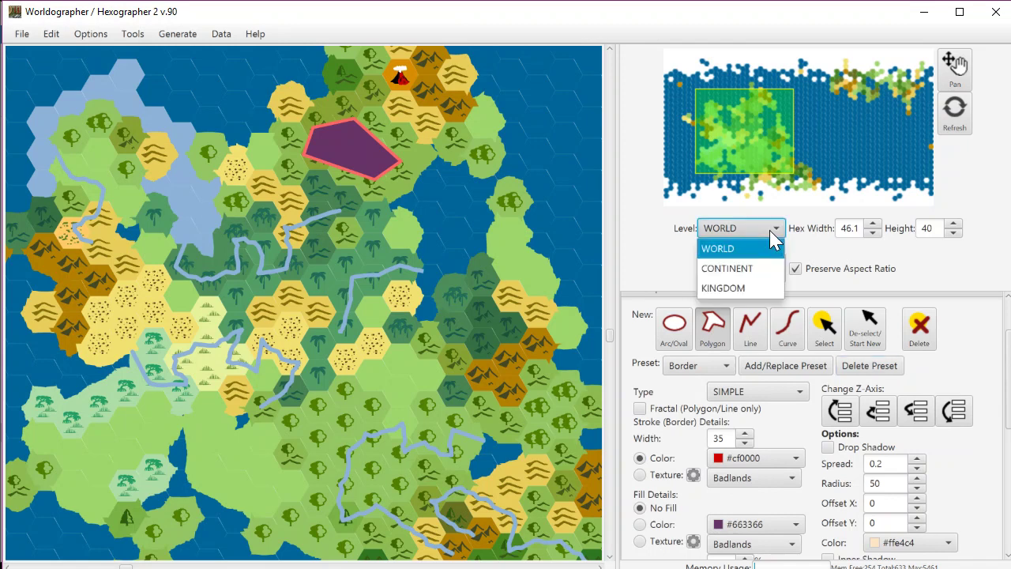
{"action": "left_click", "coordinate": [729, 272]}
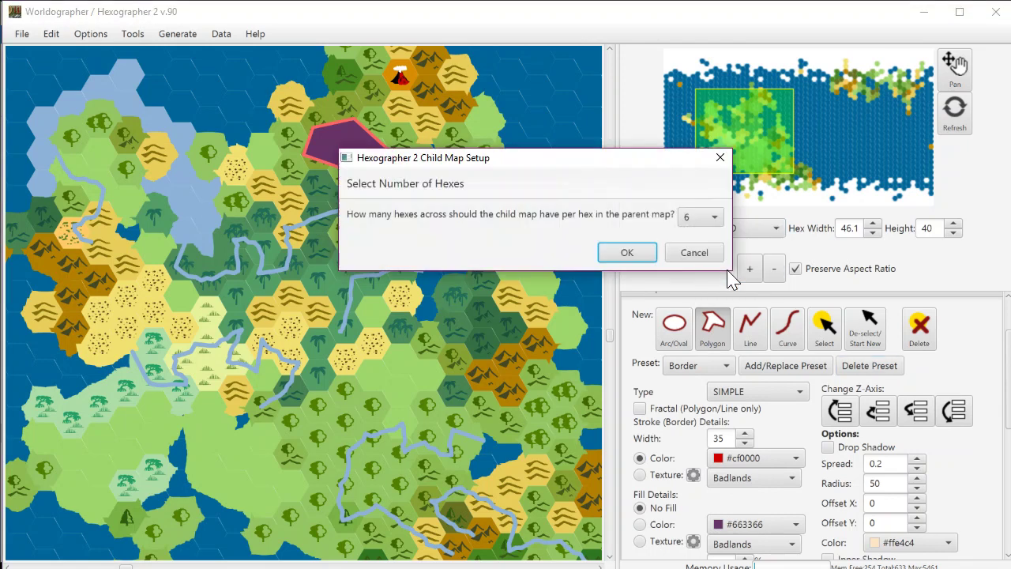
{"action": "left_click", "coordinate": [695, 221]}
{"action": "left_click", "coordinate": [695, 239]}
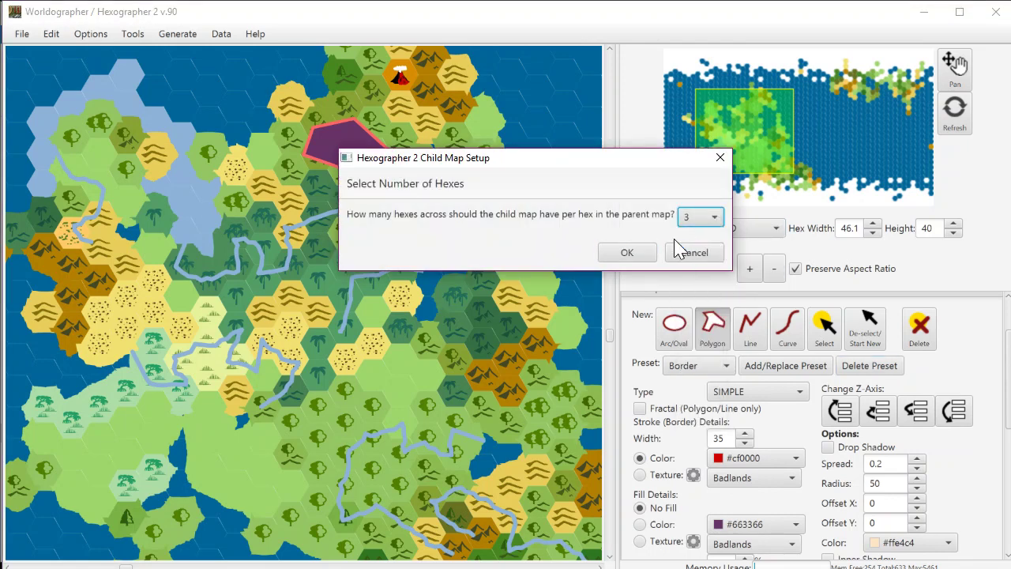
{"action": "left_click", "coordinate": [629, 253]}
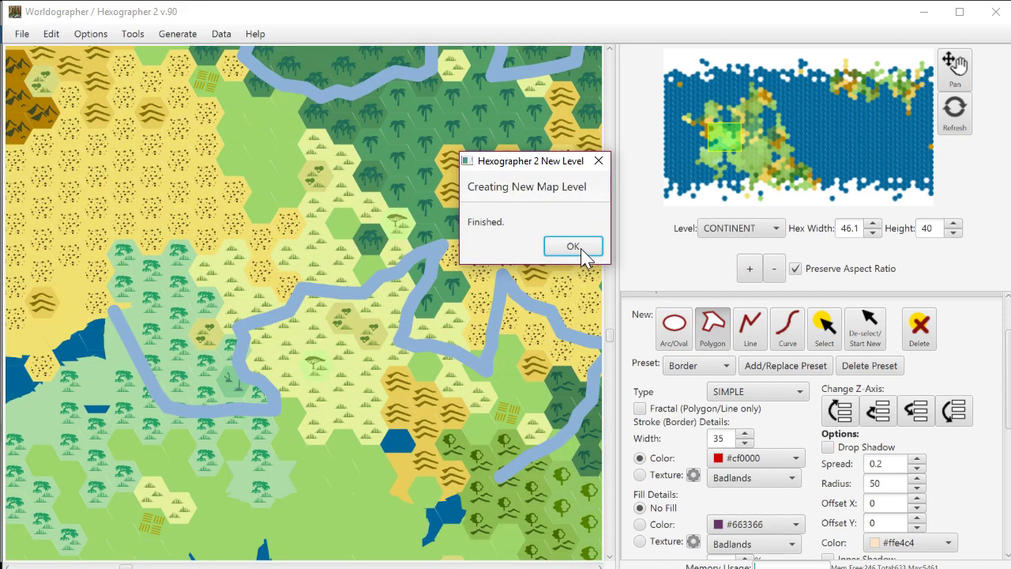
{"action": "left_click", "coordinate": [572, 246]}
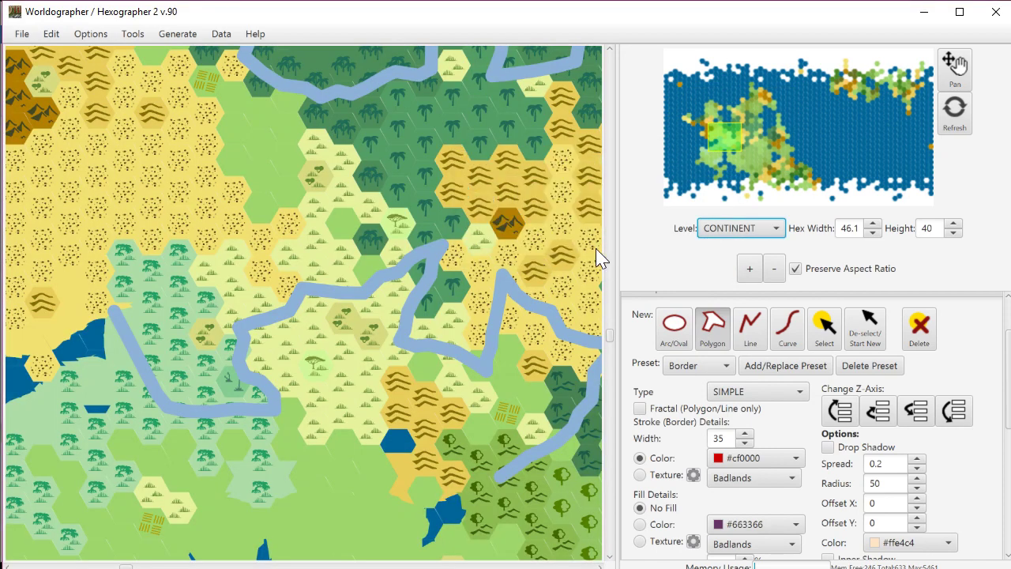
- Add a KINGDOM child level below it, also 3 hexes per parent hex
{"action": "left_click", "coordinate": [730, 229]}
{"action": "left_click", "coordinate": [722, 288]}
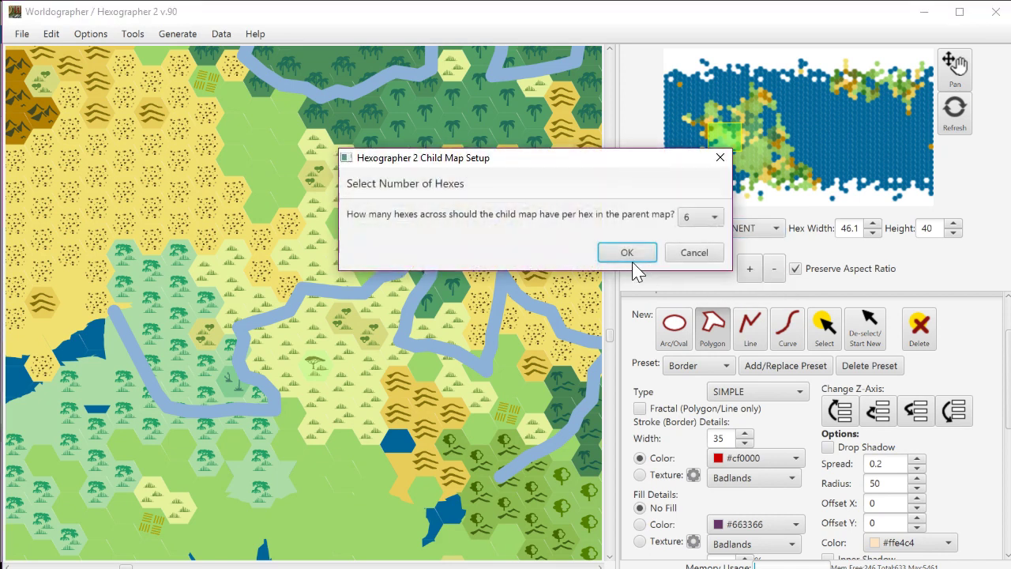
{"action": "left_click", "coordinate": [700, 217]}
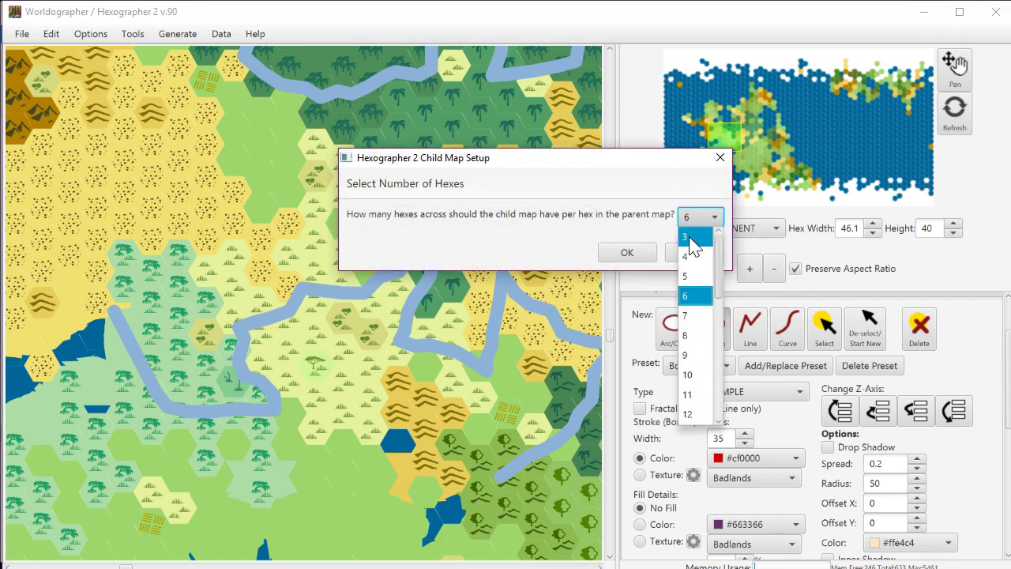
{"action": "left_click", "coordinate": [689, 236]}
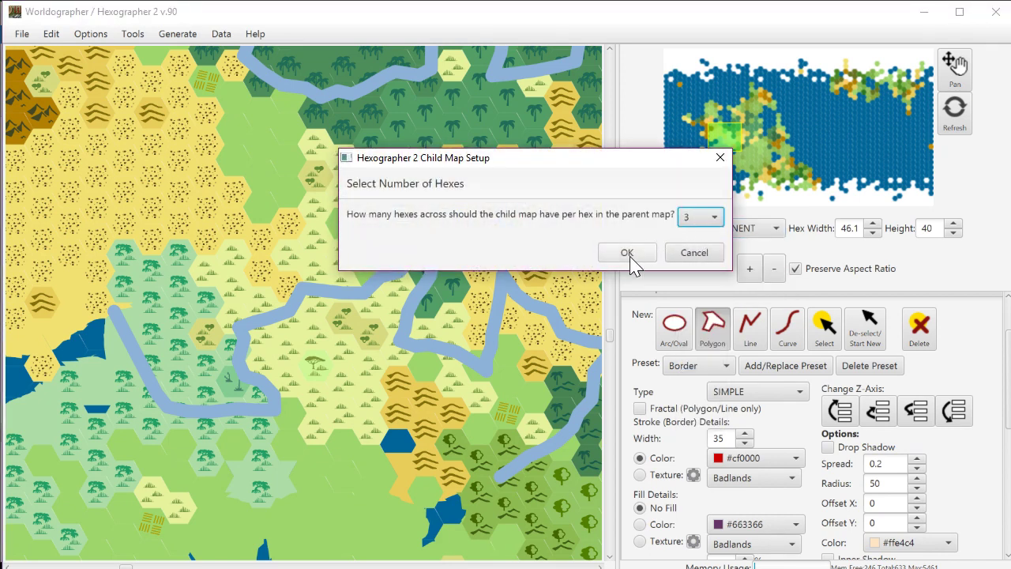
{"action": "left_click", "coordinate": [628, 253]}
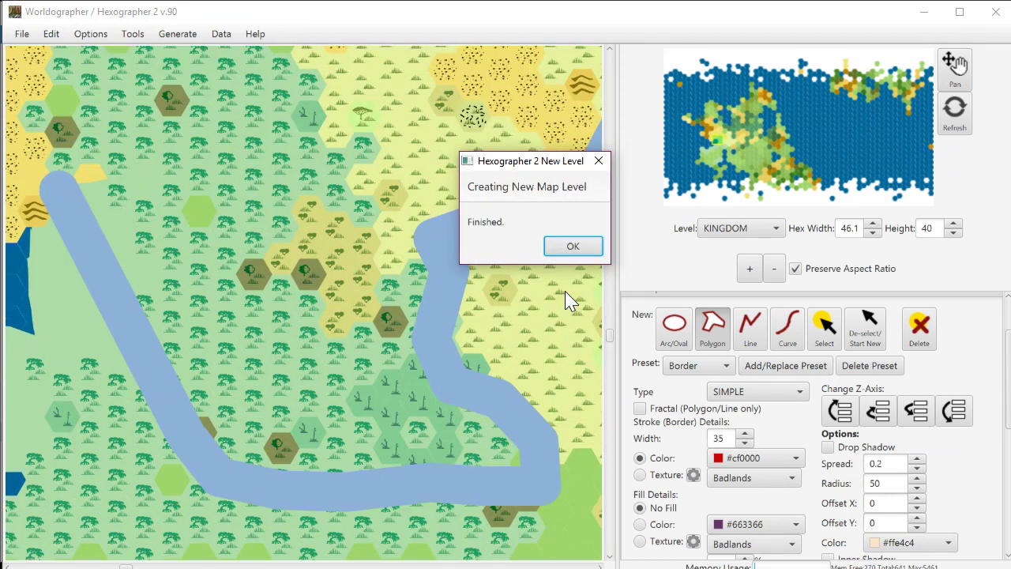
{"action": "left_click", "coordinate": [572, 249]}
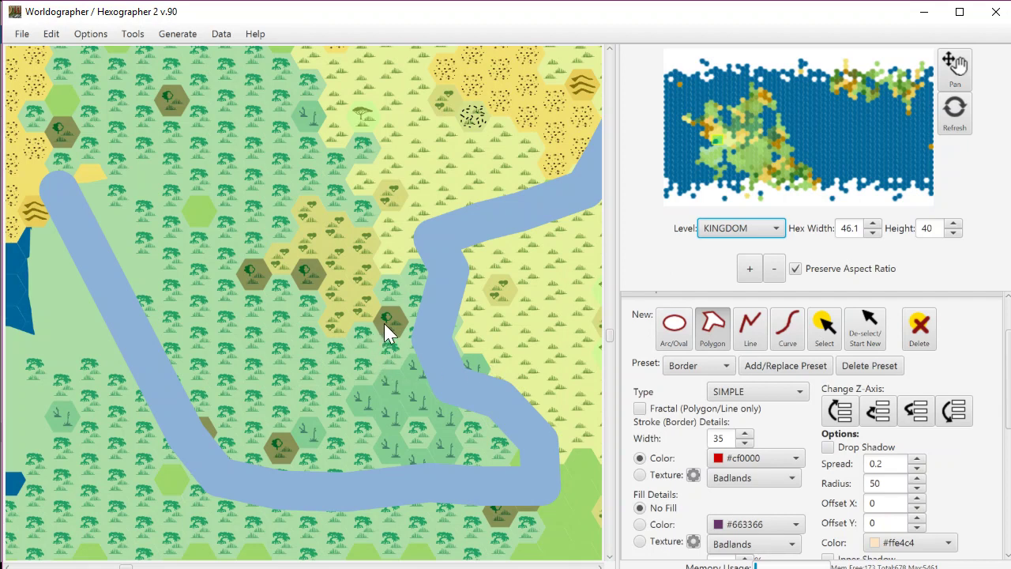
- Switch the Level back to WORLD and pan east over the open ocean
{"action": "scroll", "coordinate": [384, 323], "scroll_direction": "down", "scroll_amount": 1}
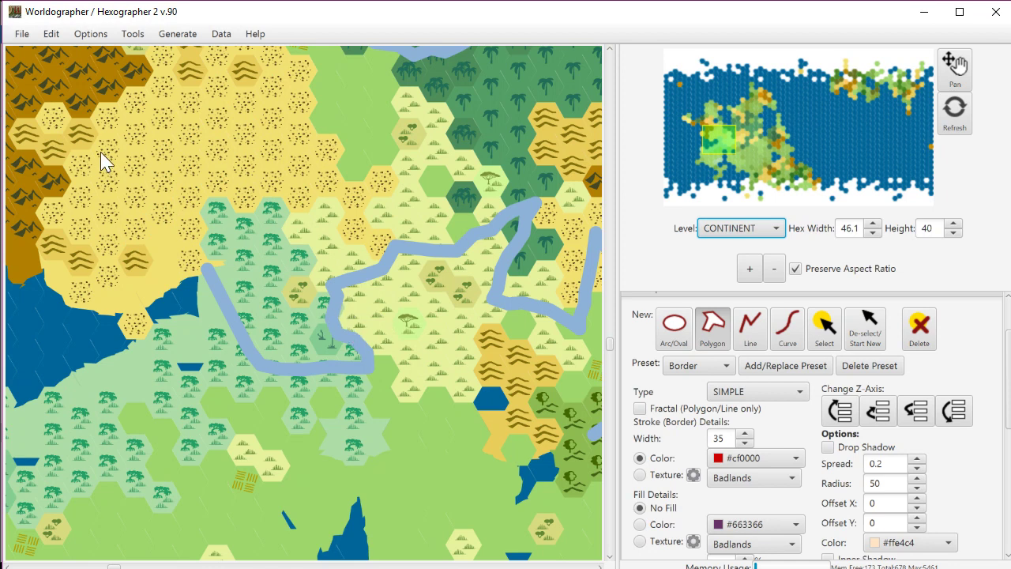
{"action": "scroll", "coordinate": [63, 125], "scroll_direction": "down", "scroll_amount": 1}
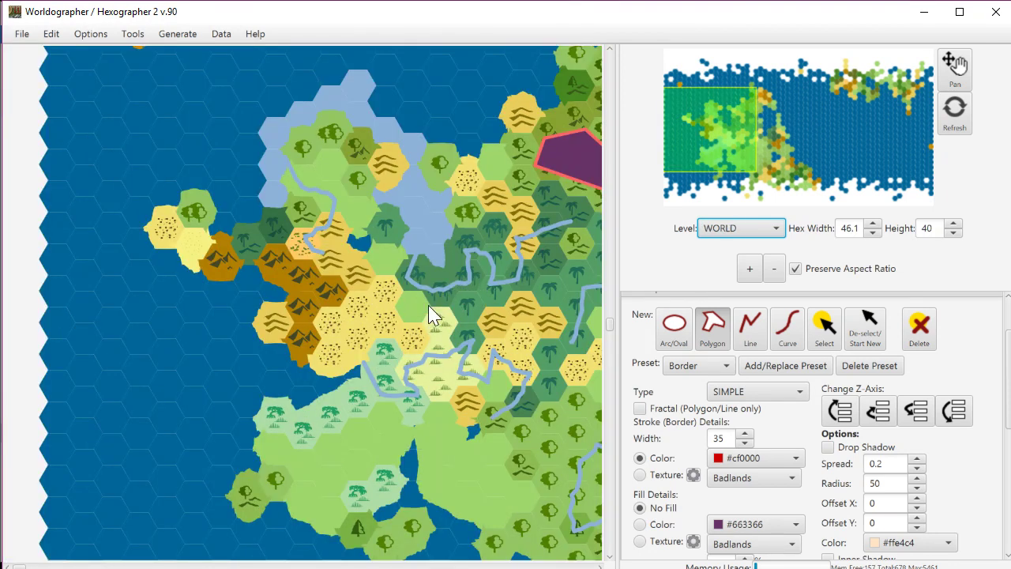
{"action": "left_click", "coordinate": [790, 136]}
{"action": "left_click_drag", "start_coordinate": [790, 135], "coordinate": [841, 88]}
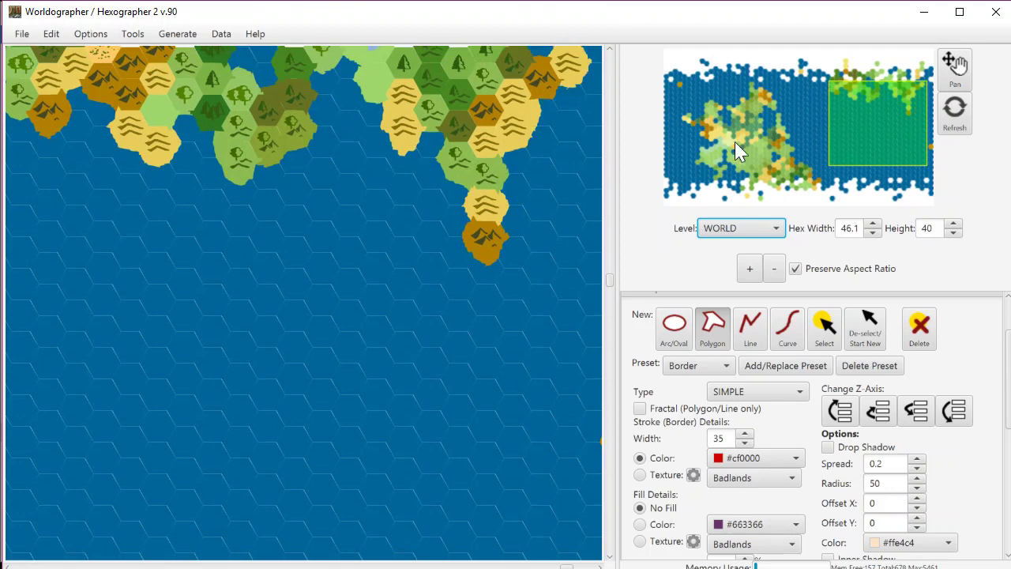
- Drill into the brown southern peninsula down to kingdom level, then step back to continent level
{"action": "double_click", "coordinate": [481, 243]}
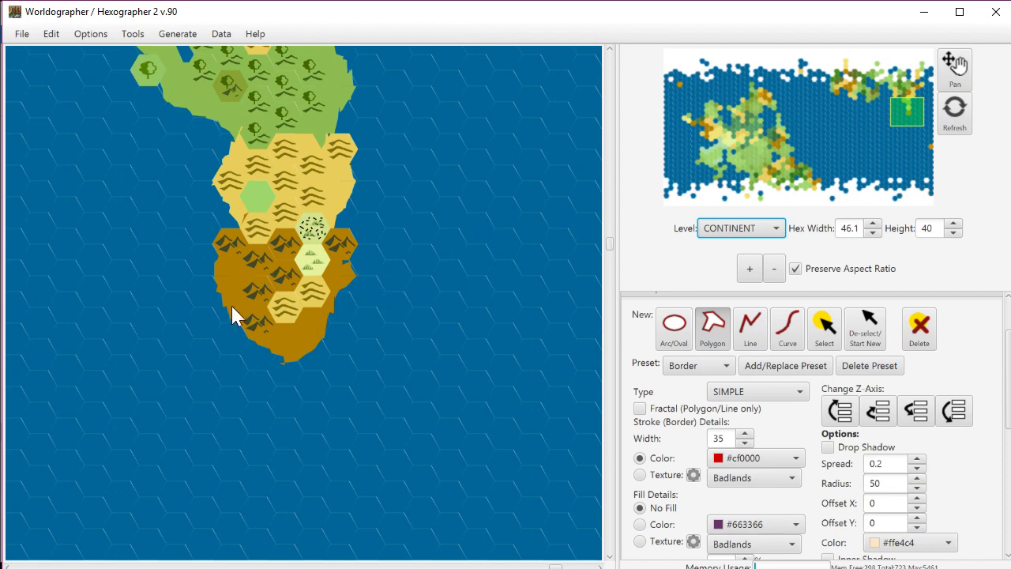
{"action": "double_click", "coordinate": [286, 281]}
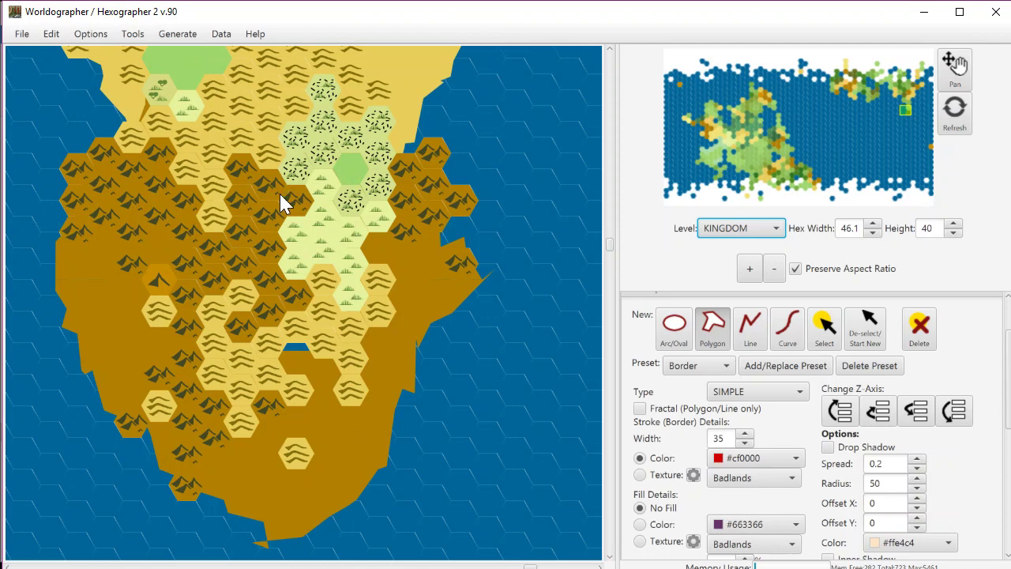
{"action": "right_click", "coordinate": [256, 252]}
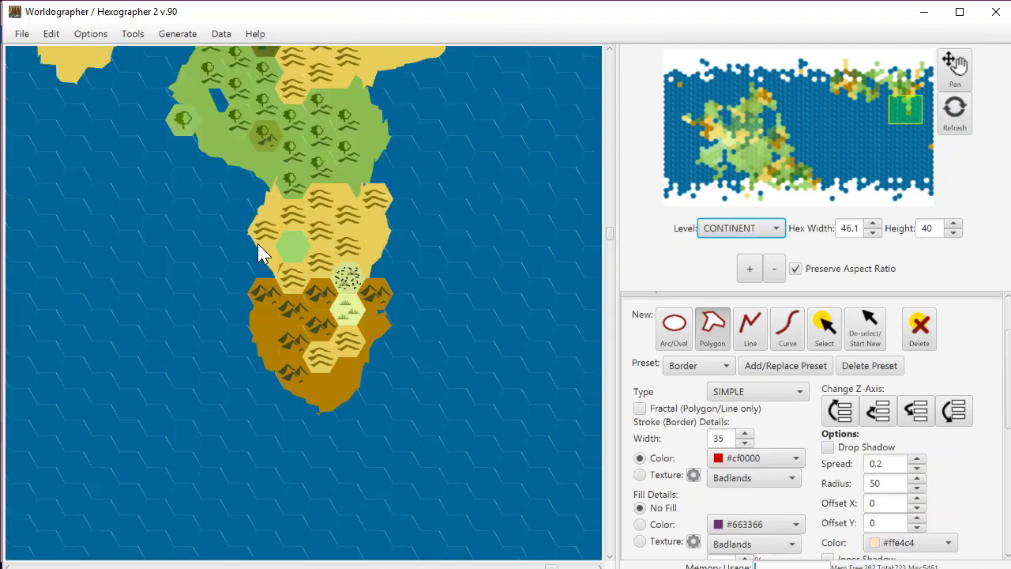
- Return to world level, shift the minimap view onto the main landmass, and zoom in there
{"action": "right_click", "coordinate": [313, 272]}
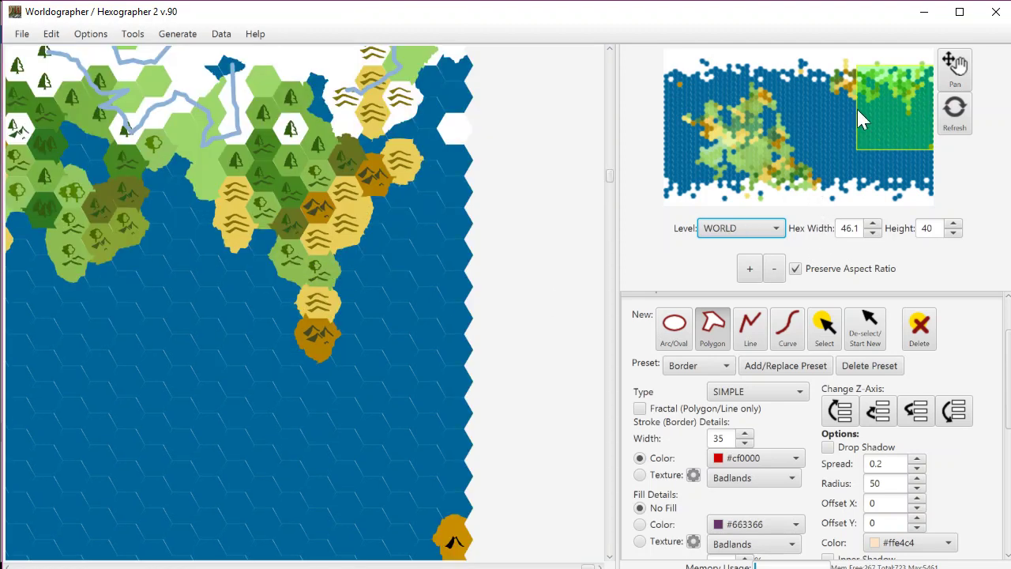
{"action": "left_click_drag", "start_coordinate": [853, 91], "coordinate": [727, 85]}
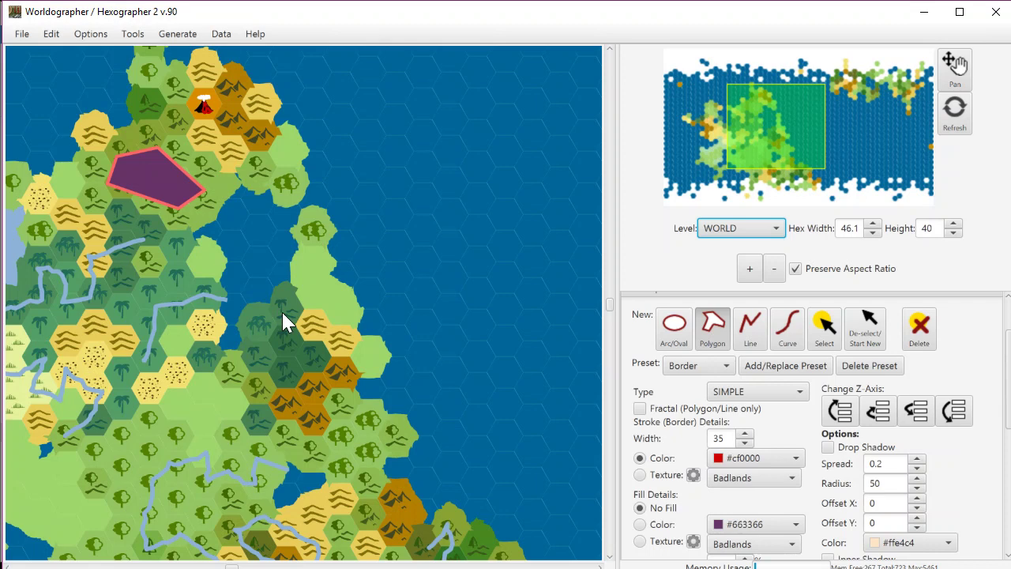
{"action": "scroll", "coordinate": [283, 316], "scroll_direction": "up", "scroll_amount": 1}
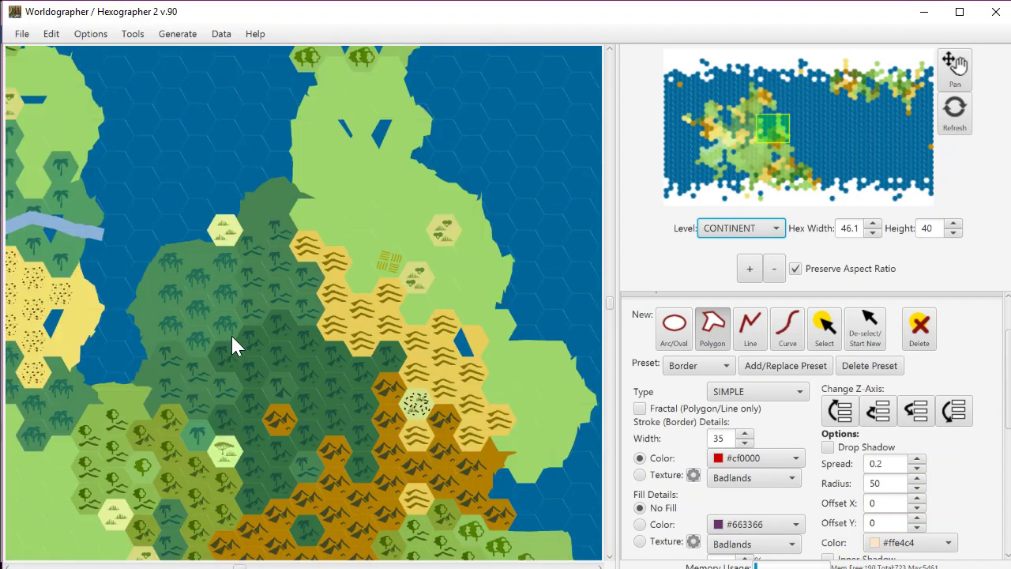
{"action": "scroll", "coordinate": [228, 332], "scroll_direction": "up", "scroll_amount": 1}
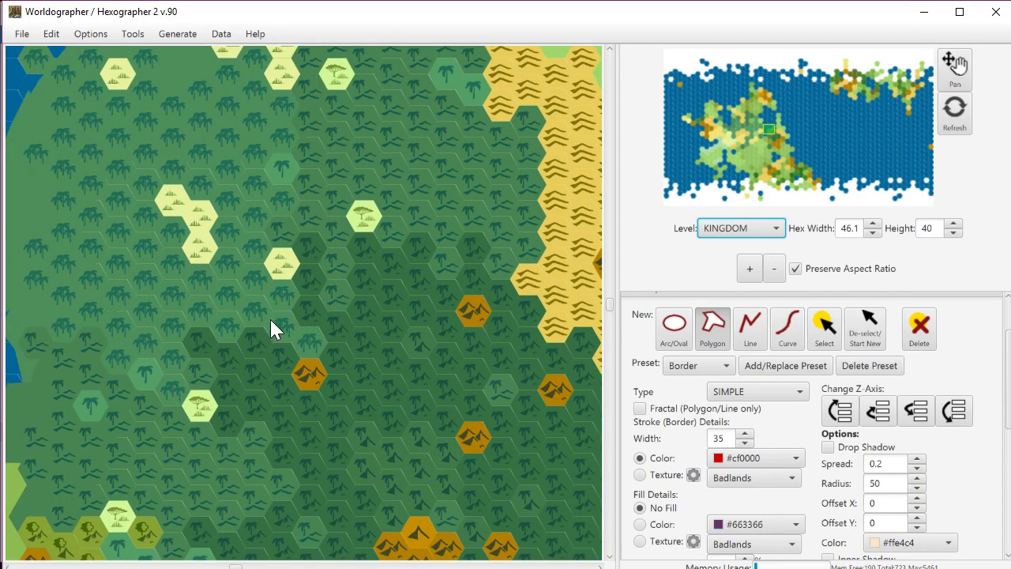